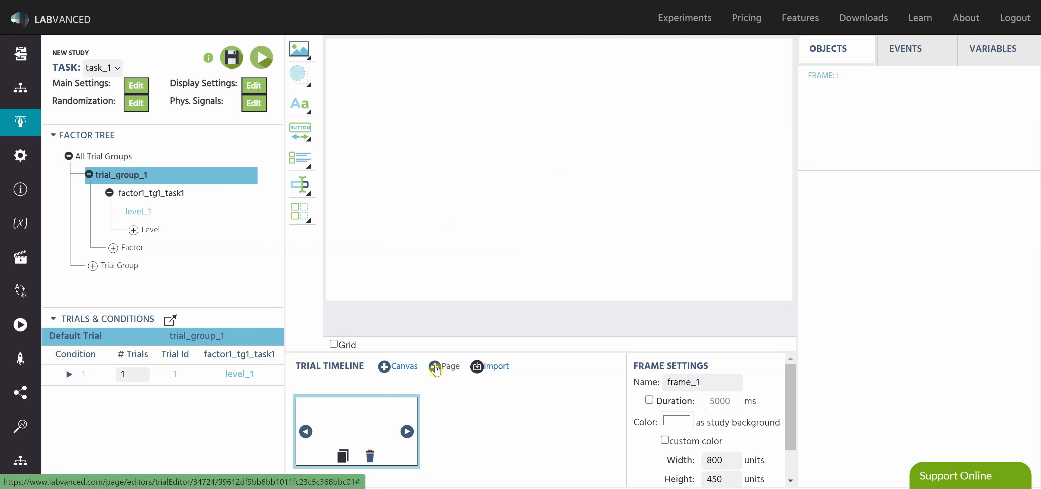
- Add a page frame to the trial timeline and place a text display element on it
click(435, 368)
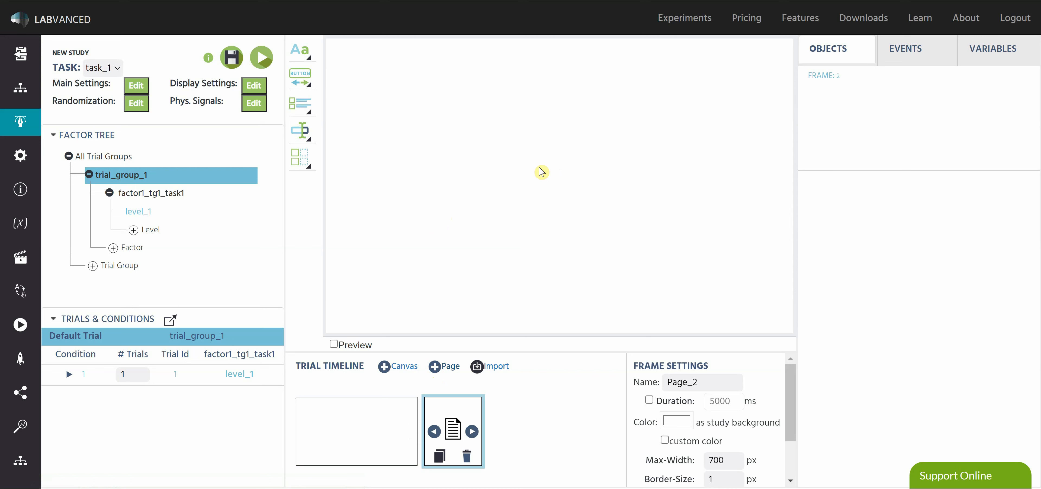
mouse_move(312, 57)
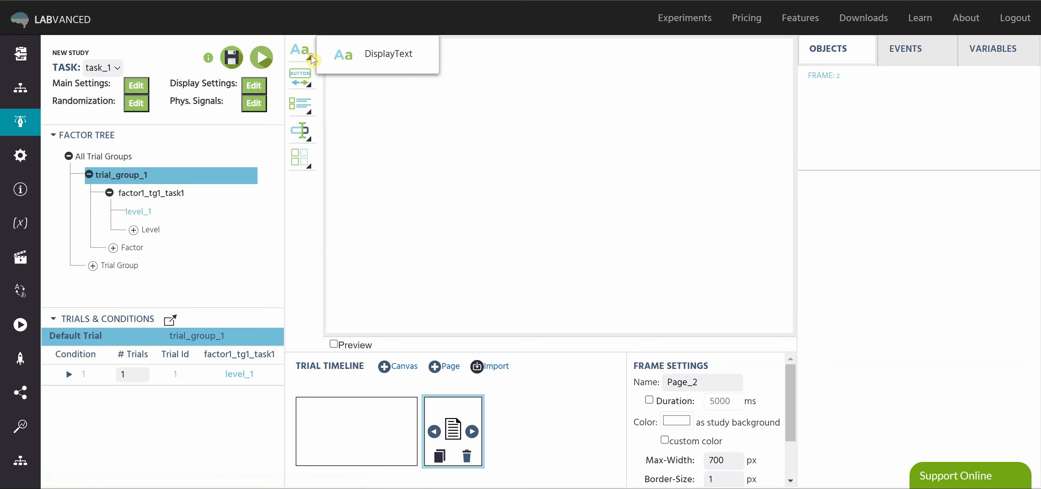
click(353, 65)
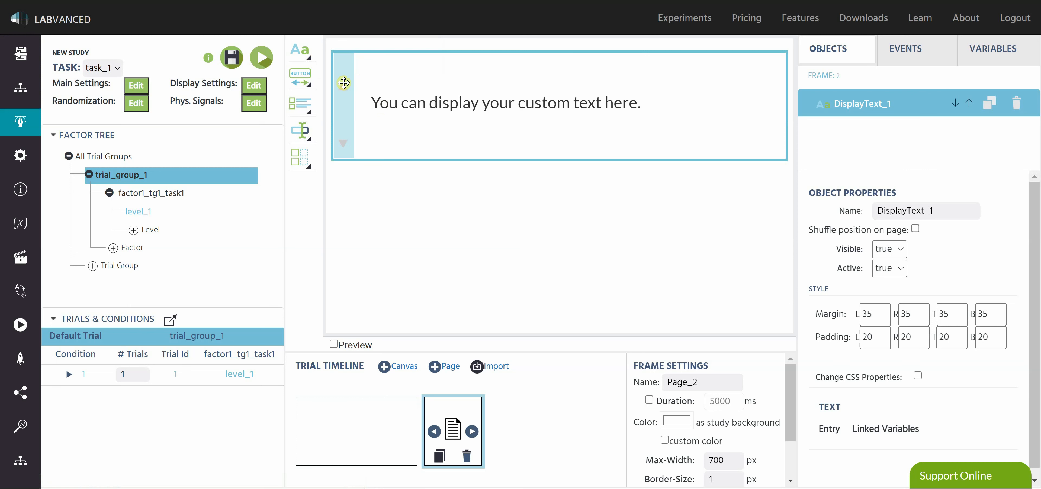
- Replace the text element's placeholder with "Welcome to the questionnaire."
drag(343, 83, 409, 100)
double_click(517, 103)
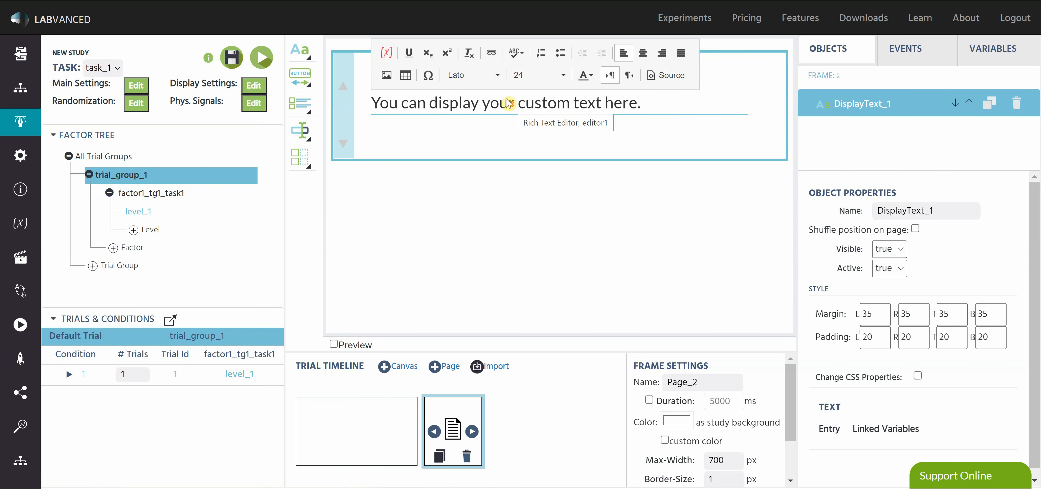
triple_click(508, 103)
text(Wel)
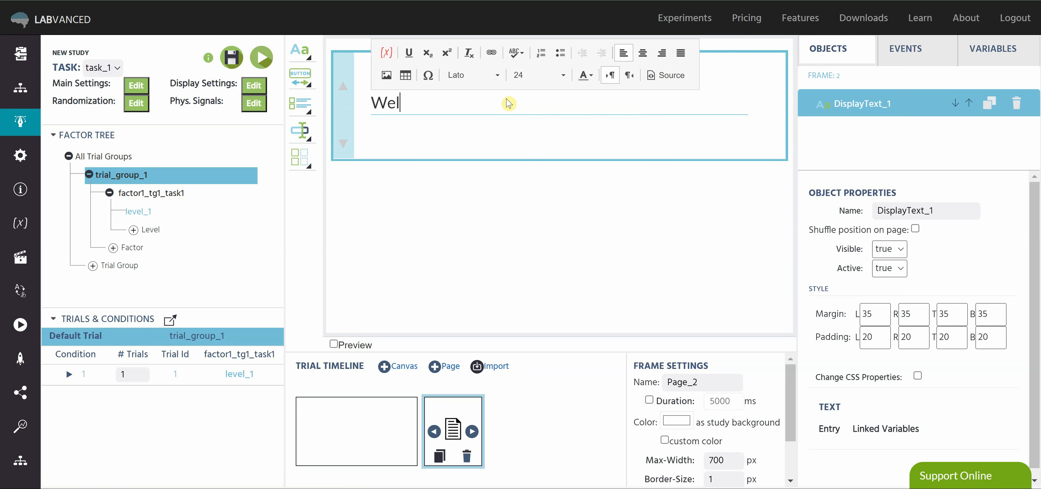
text(come to the q)
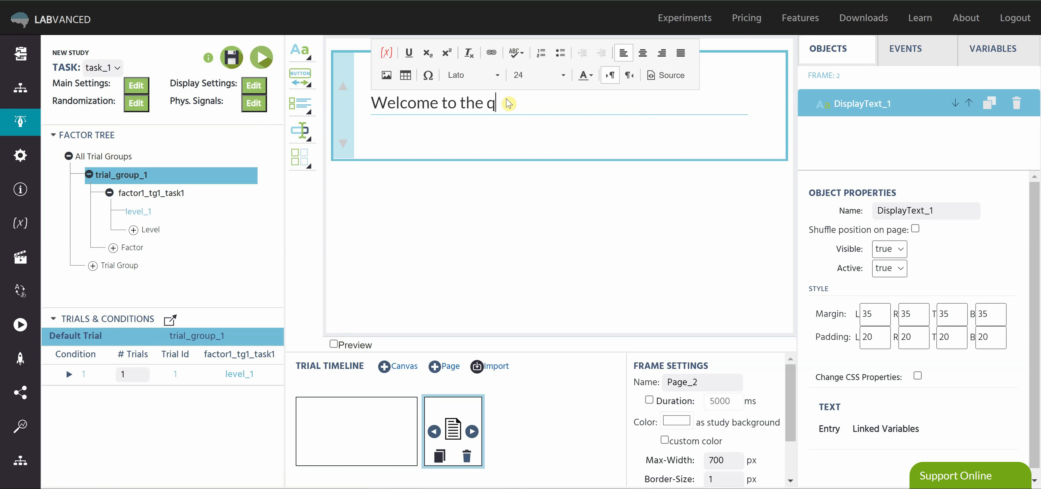
text(uestionnaire.)
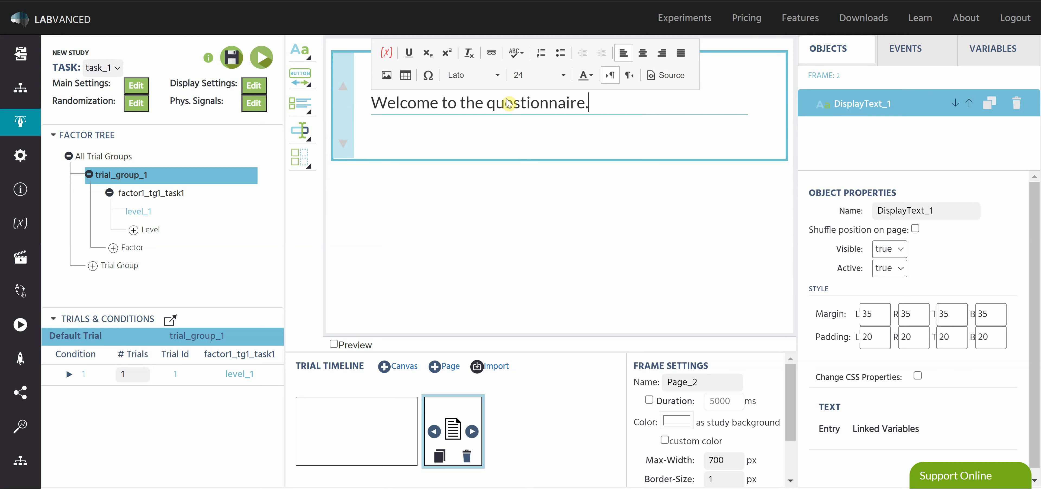
click(494, 212)
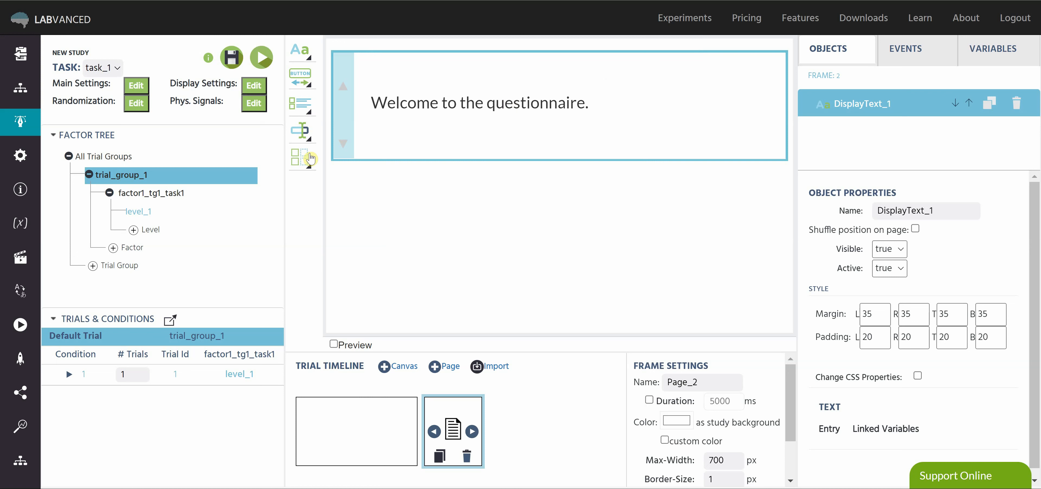
- Add a multiple choice question below the welcome text, with its variable named MC1
click(301, 99)
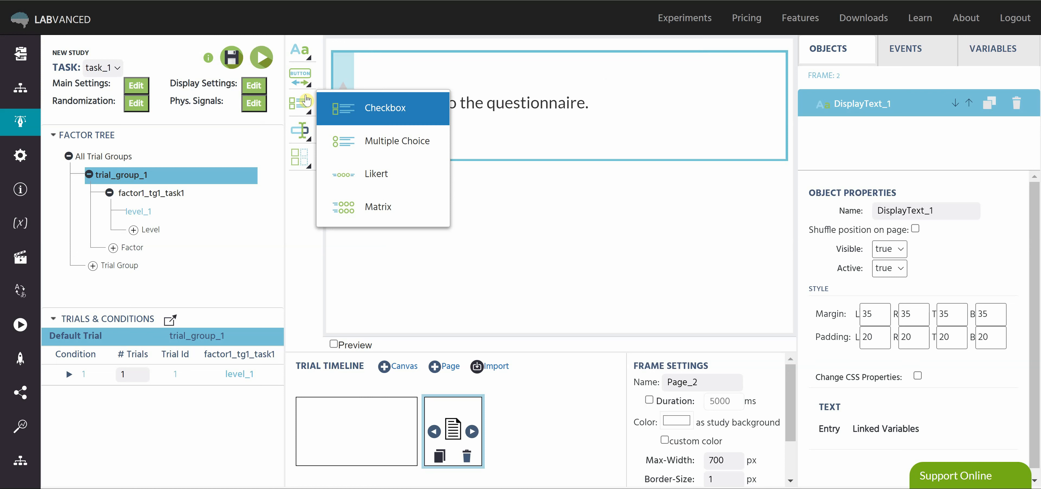
click(415, 144)
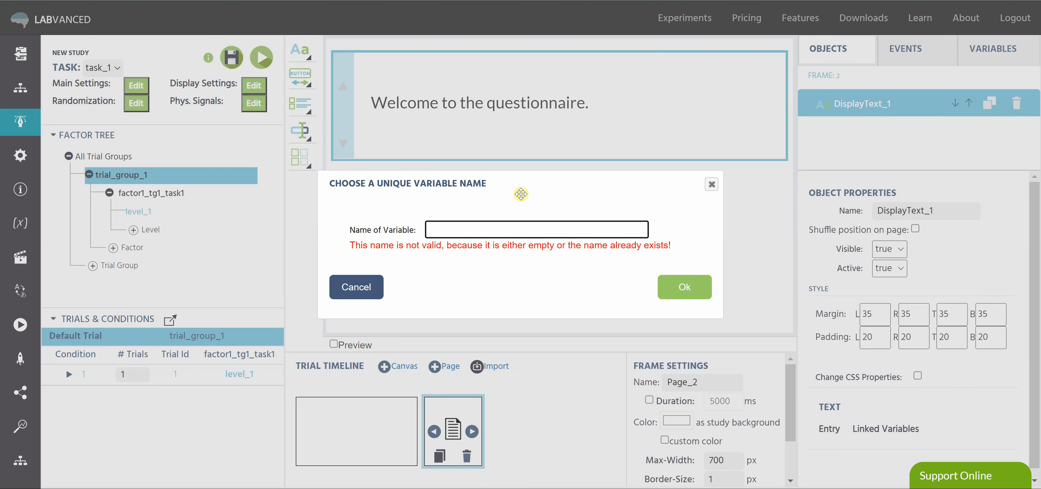
text(MC1)
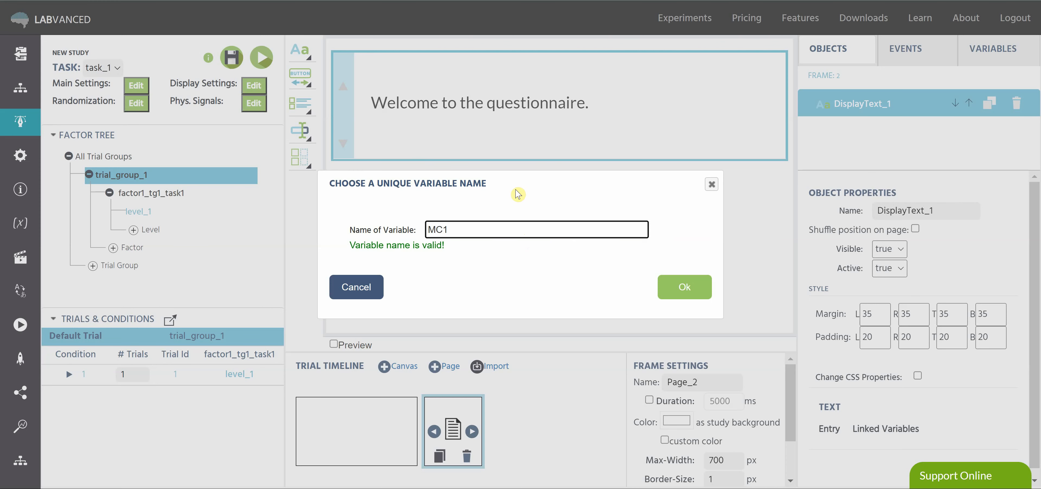
click(705, 295)
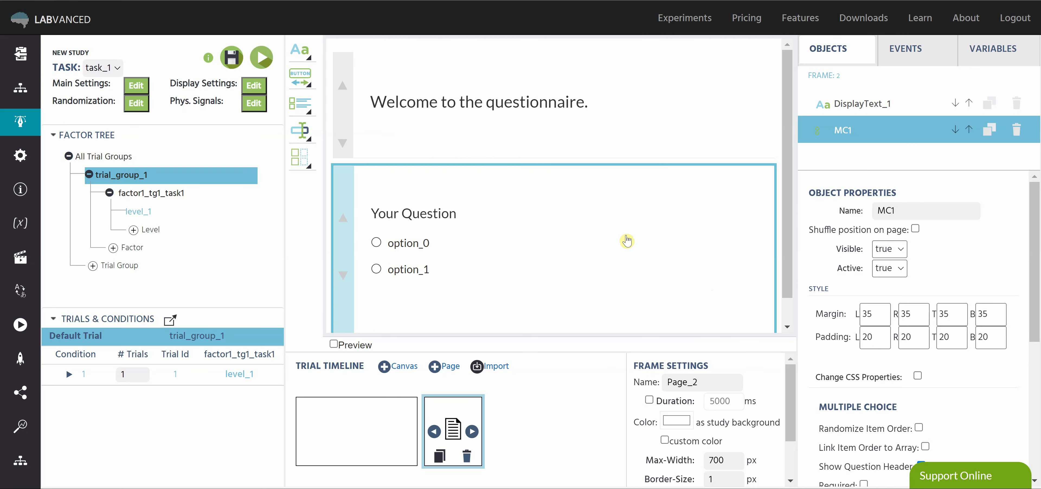
drag(785, 150, 785, 184)
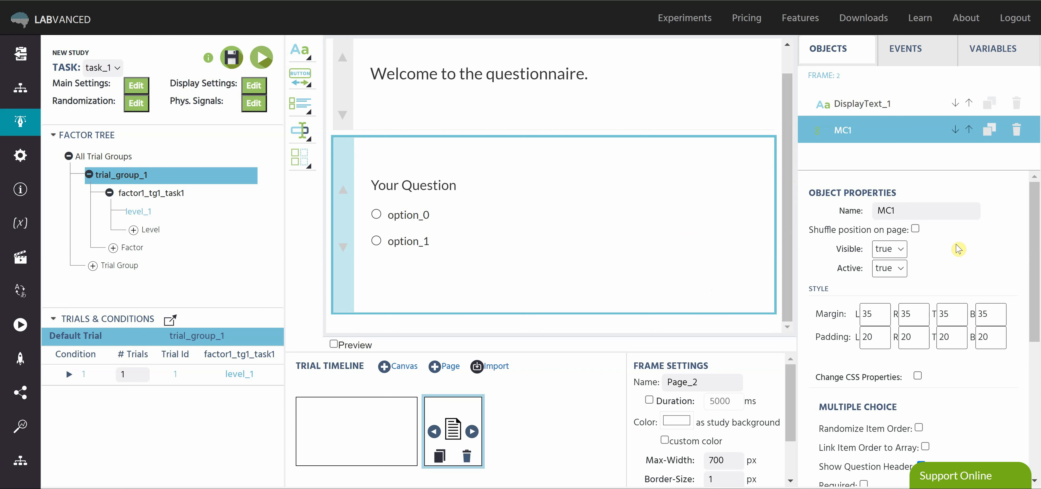
- Add a multiple choice element with variable MC2 to the canvas frame and move it to about X 63, Y 132
click(366, 415)
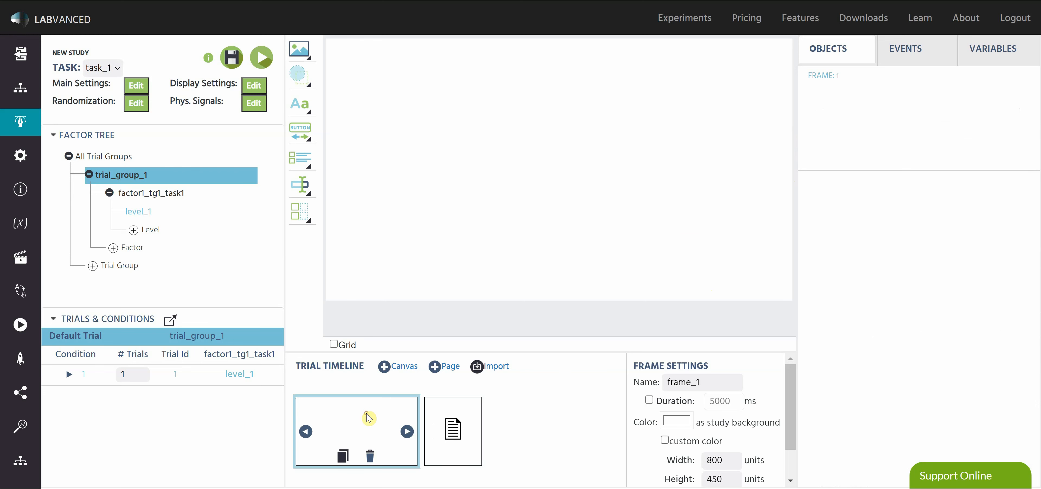
click(302, 162)
click(371, 190)
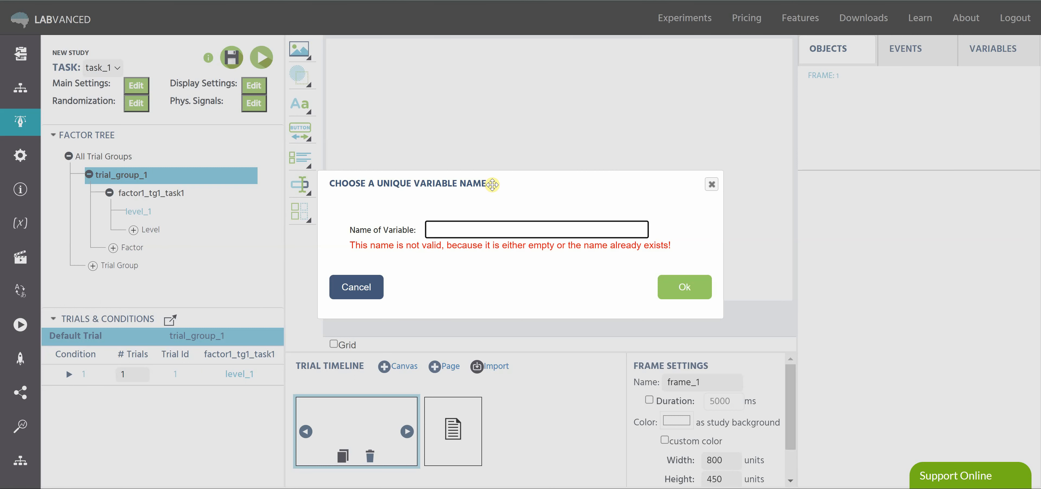
text(MC2)
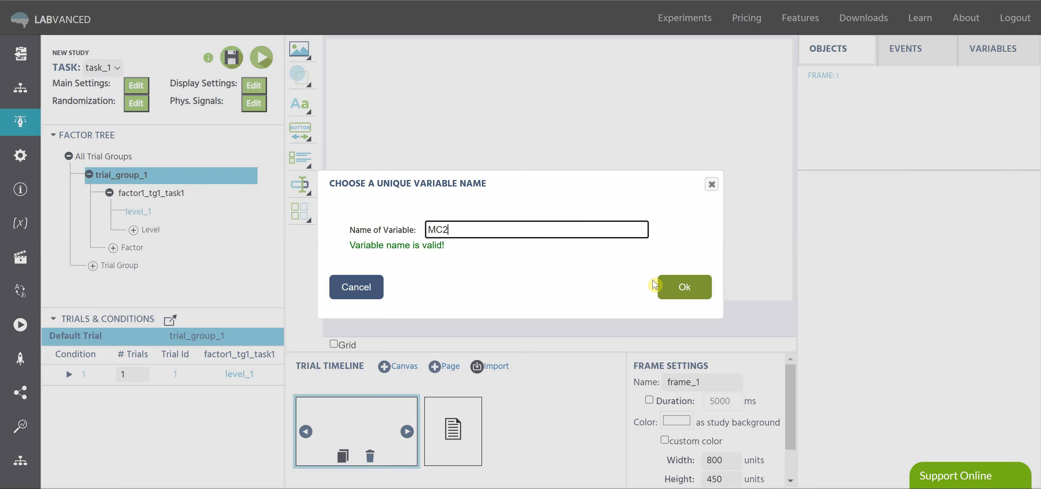
click(667, 288)
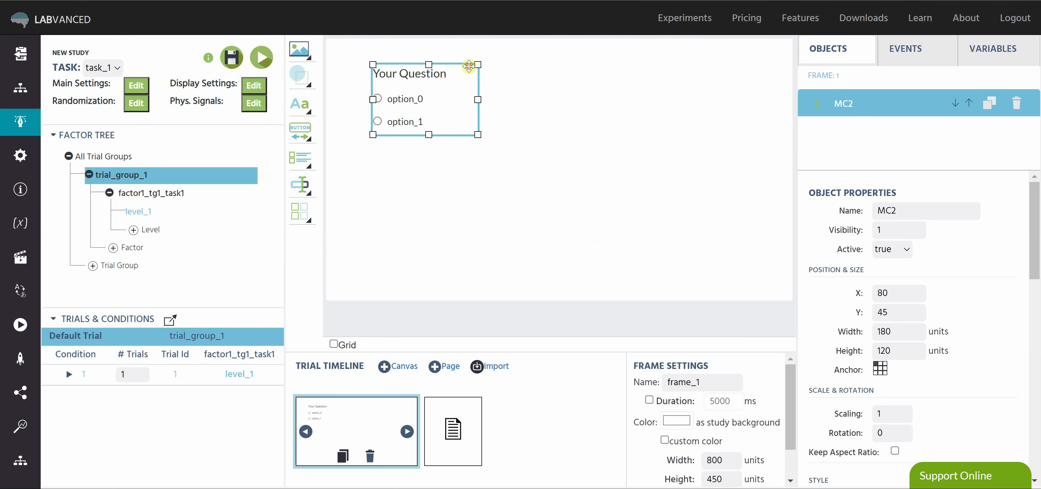
drag(469, 69, 440, 149)
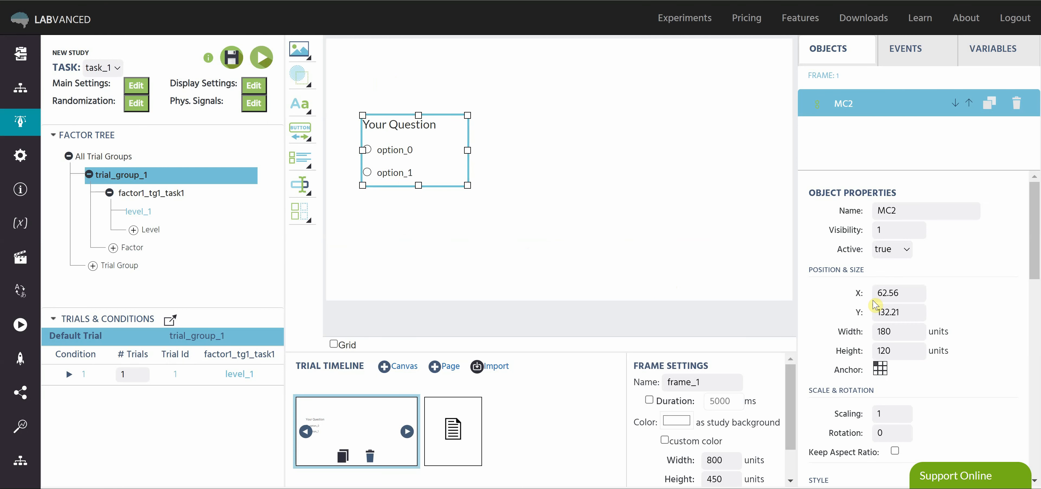
- Return to the page frame and review the object properties of the MC1 question
click(476, 408)
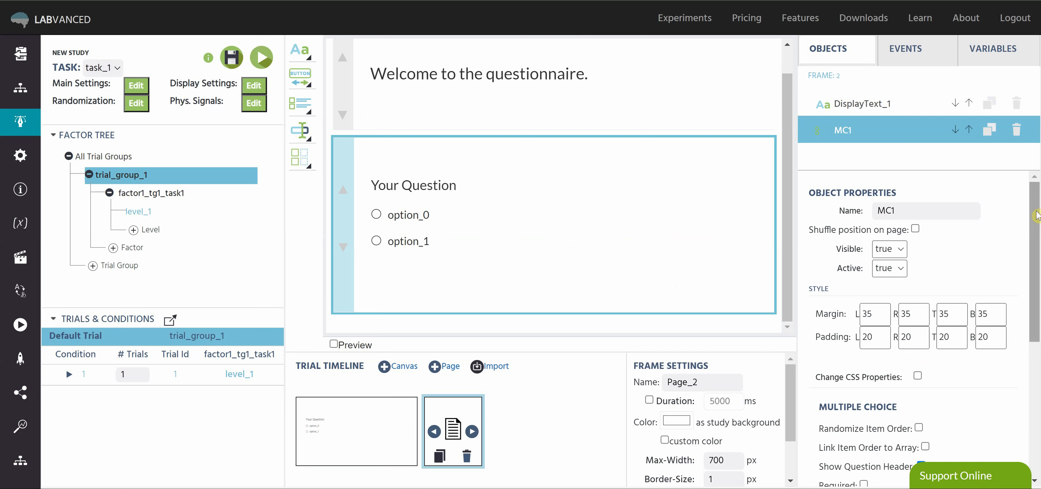
scroll(1034, 301, down, 4)
scroll(1034, 301, down, 1)
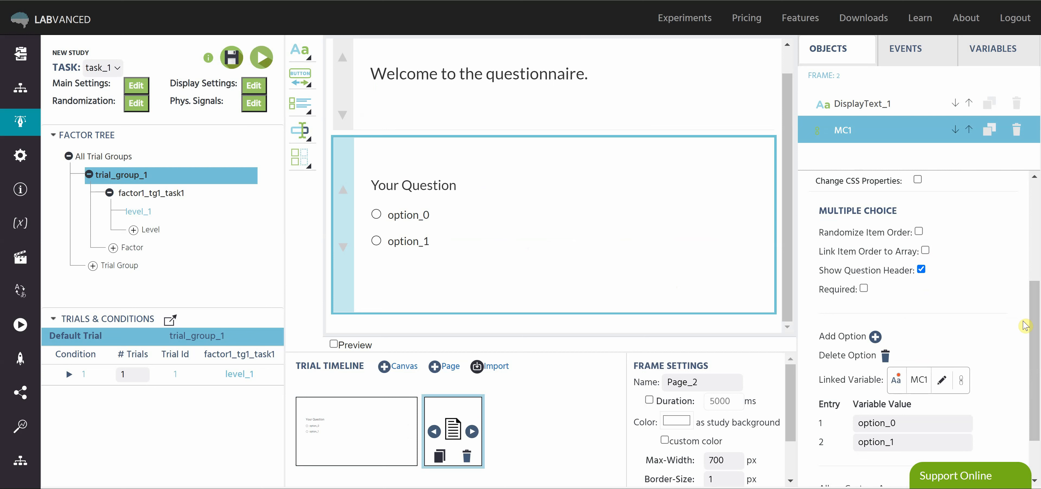
scroll(1034, 337, down, 2)
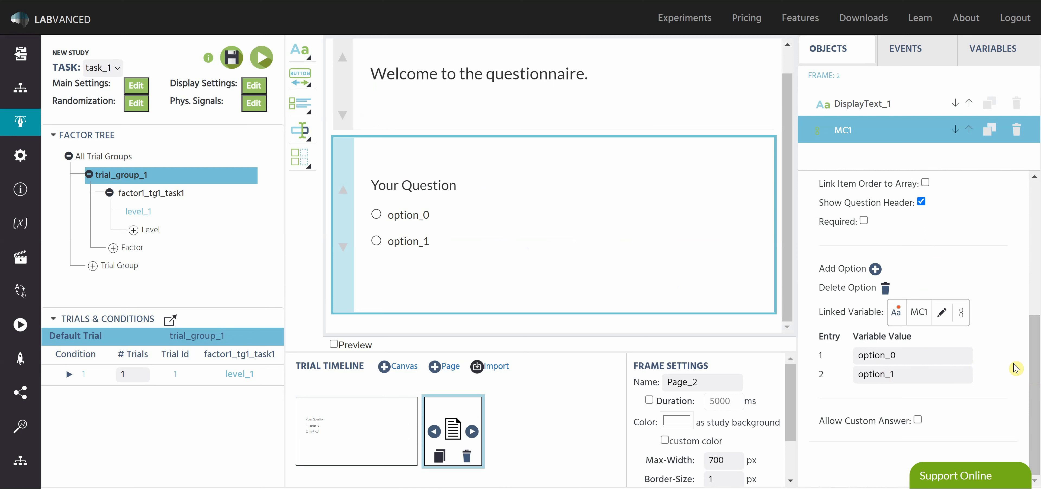
drag(1030, 369, 1037, 263)
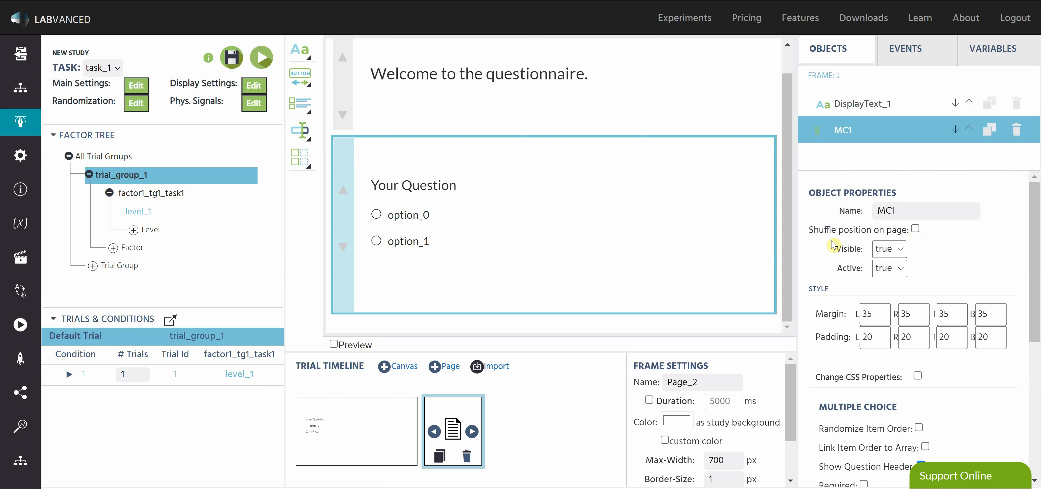
click(916, 230)
click(662, 88)
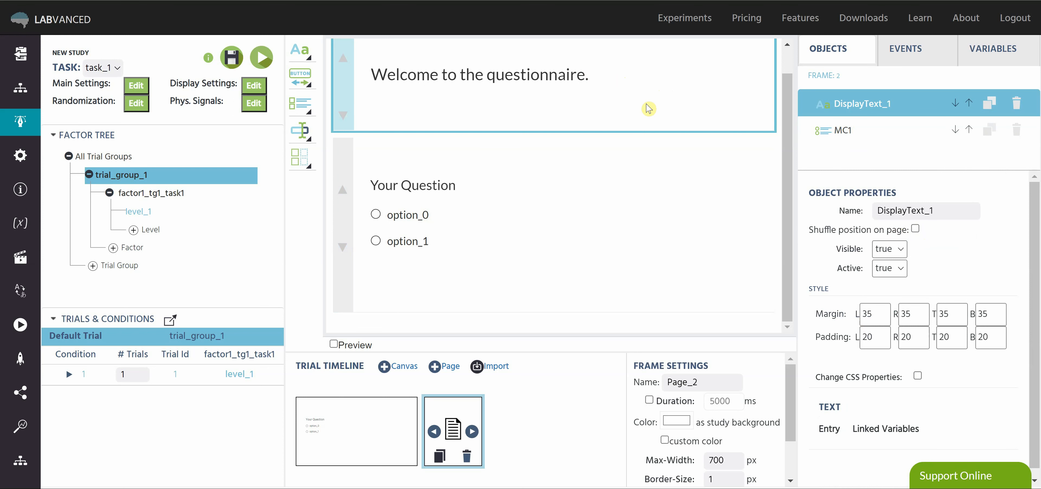
click(643, 211)
click(915, 229)
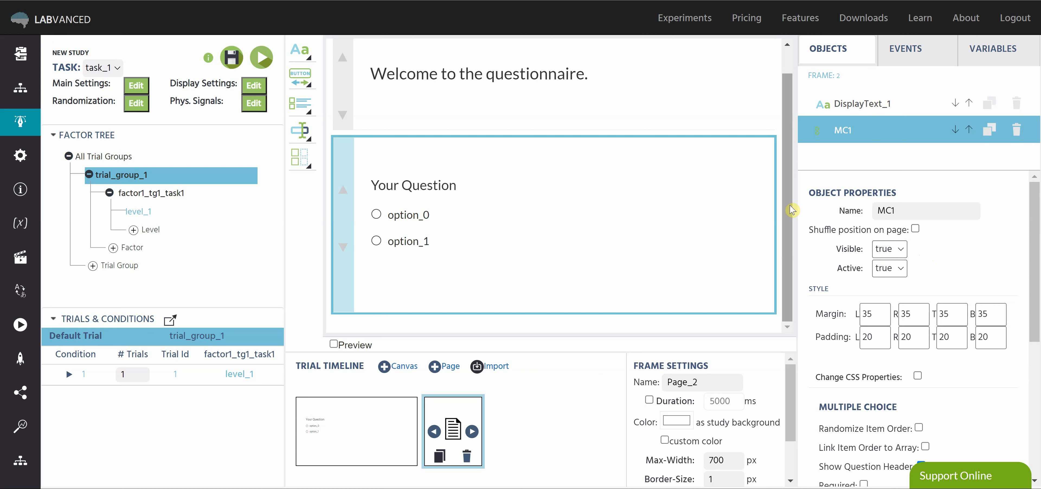
- Replace the MC1 question header with "Do you want to type your email?"
double_click(429, 185)
click(429, 186)
triple_click(429, 185)
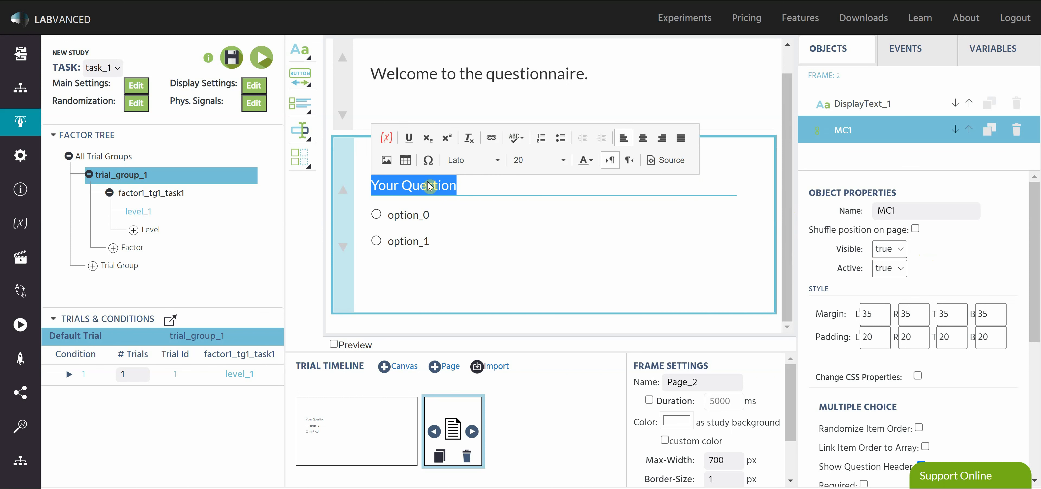
text(Do you want )
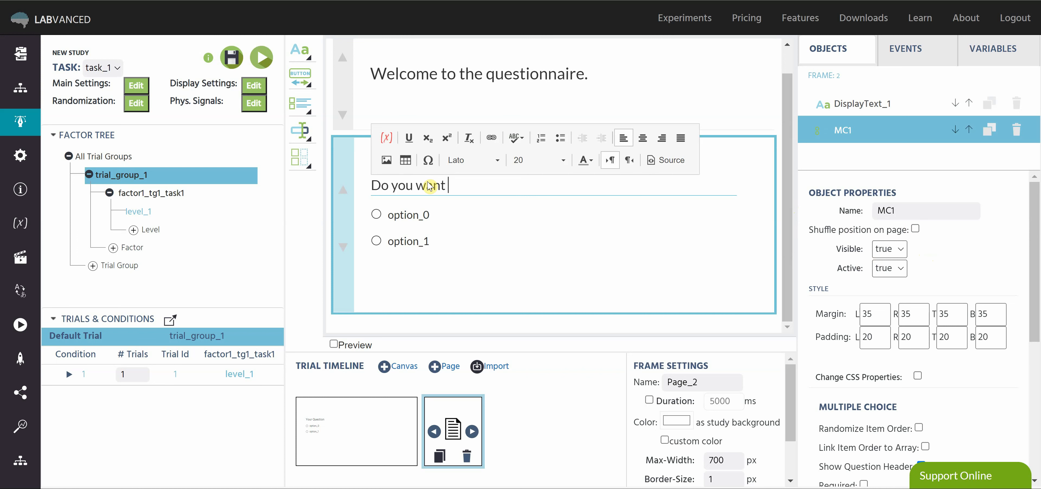
text(to type your email?)
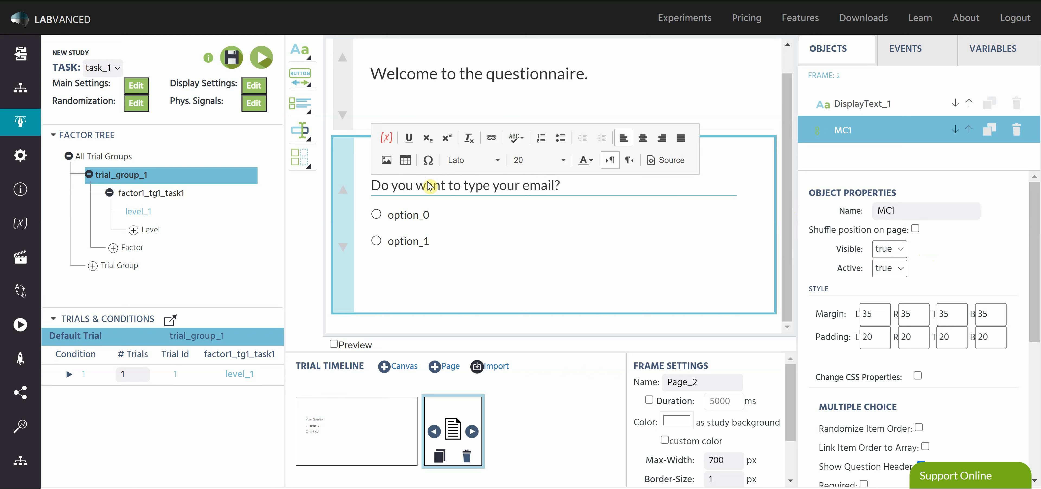
click(508, 240)
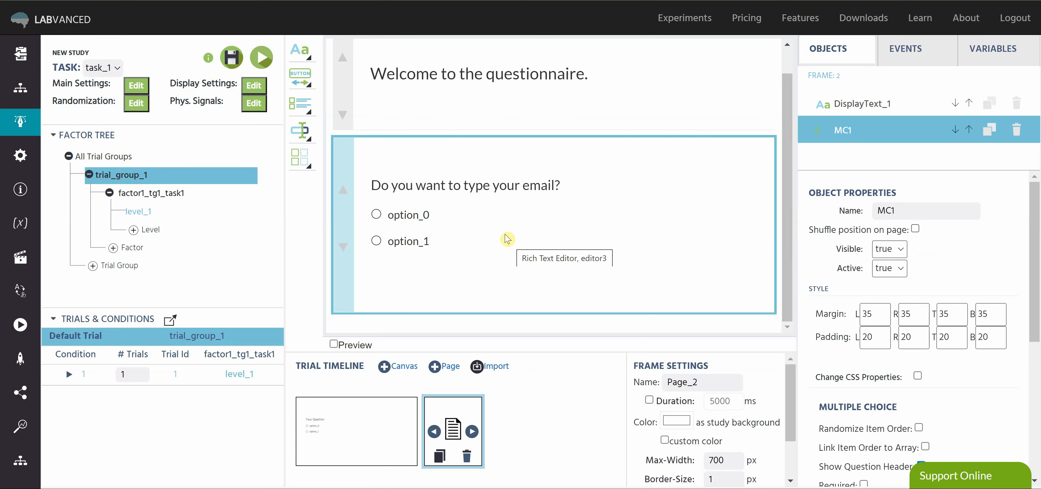
- Set the MC1 variable values to "yes" for entry 1 and "no" for entry 2
scroll(990, 255, down, 6)
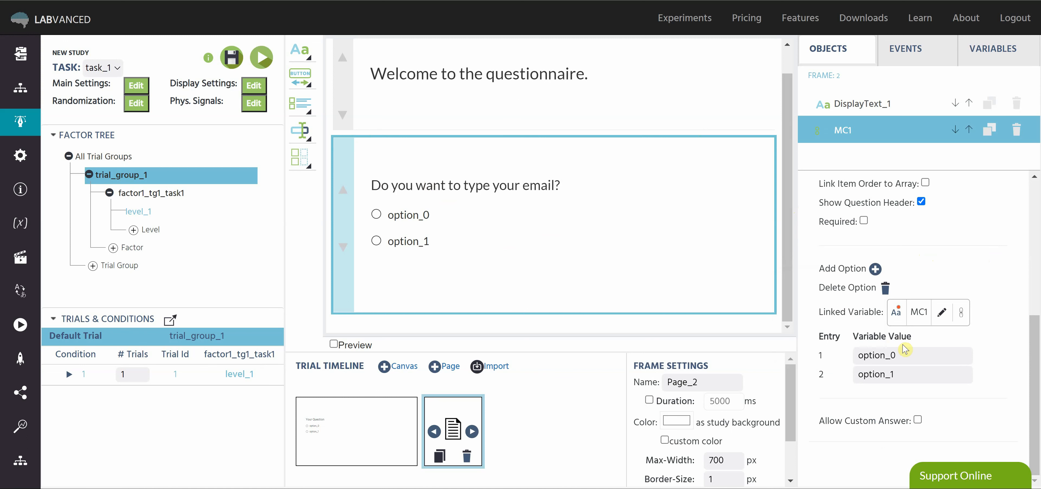
double_click(902, 356)
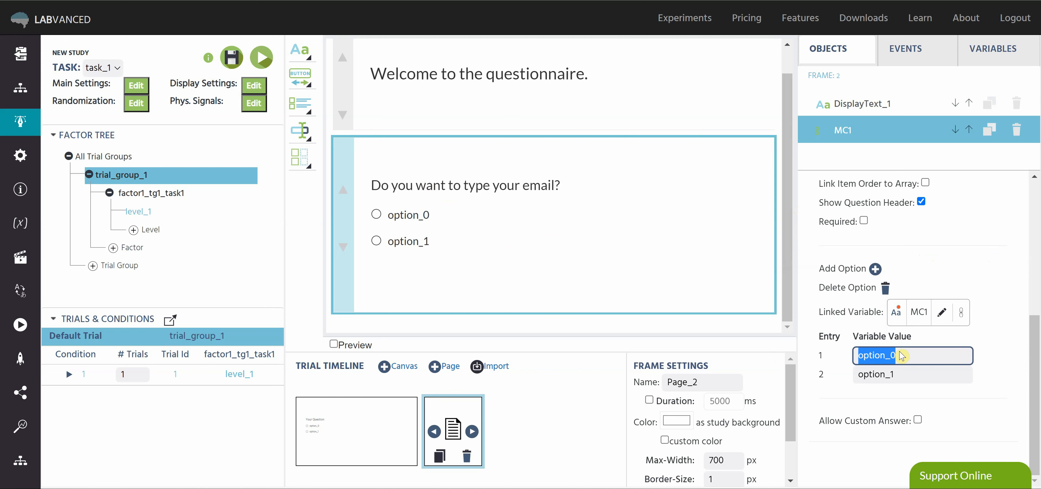
text(yes)
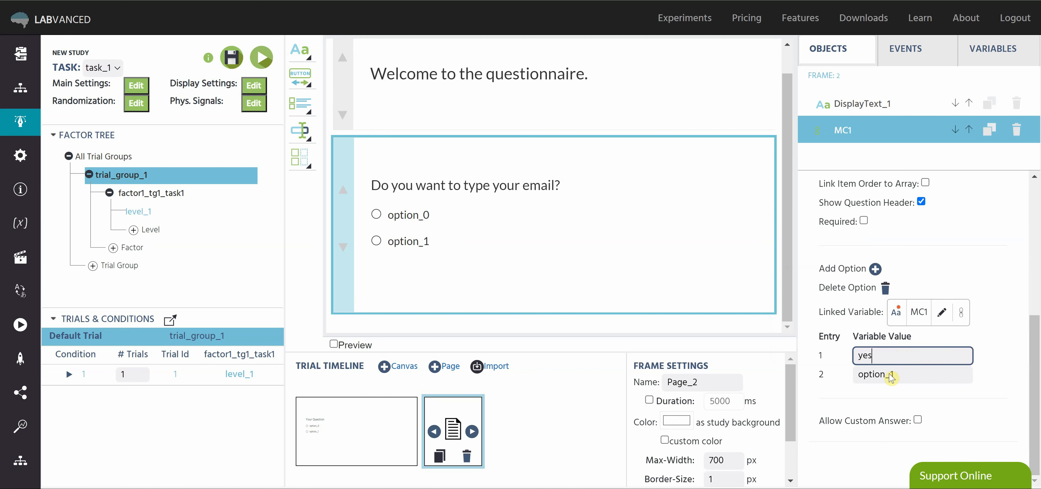
double_click(894, 375)
text(no)
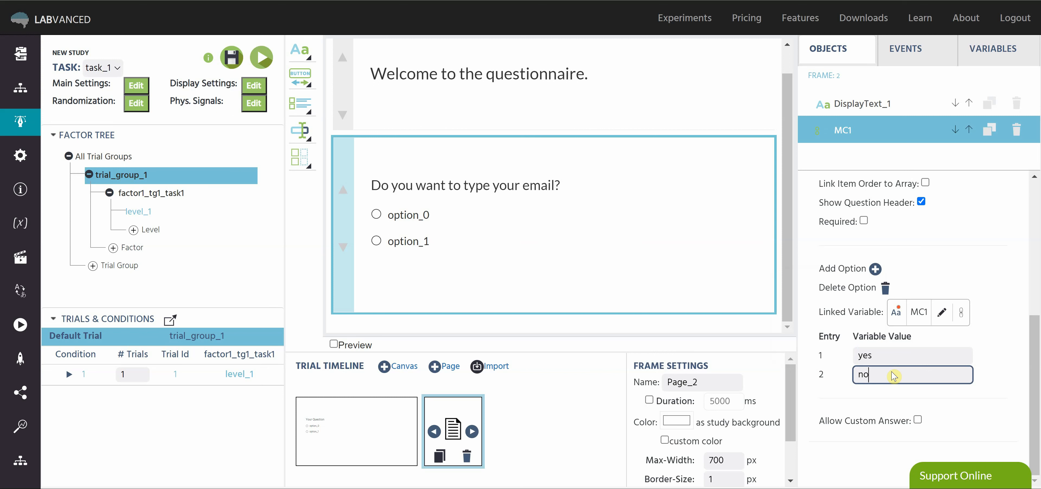
click(991, 350)
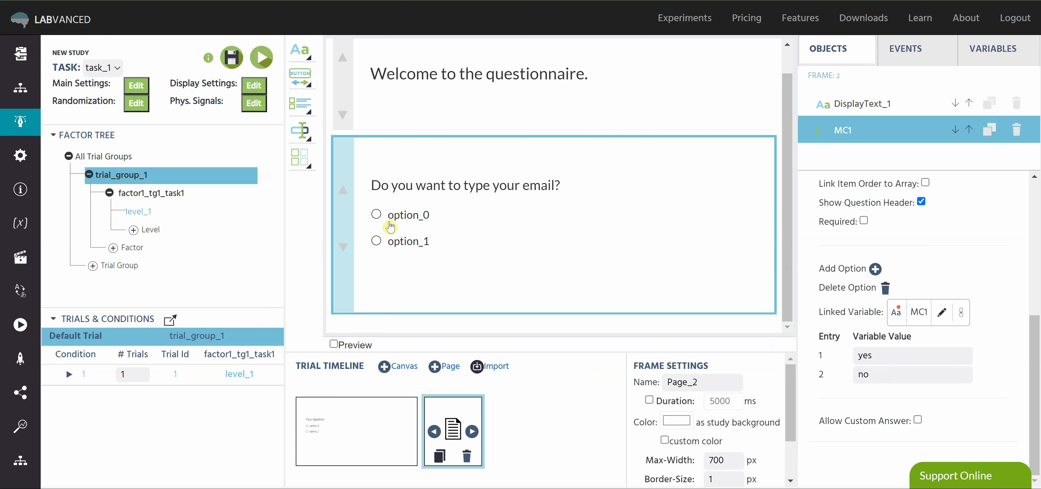
- Change the displayed label of the first MC1 answer option to "Yes"
click(410, 212)
double_click(409, 212)
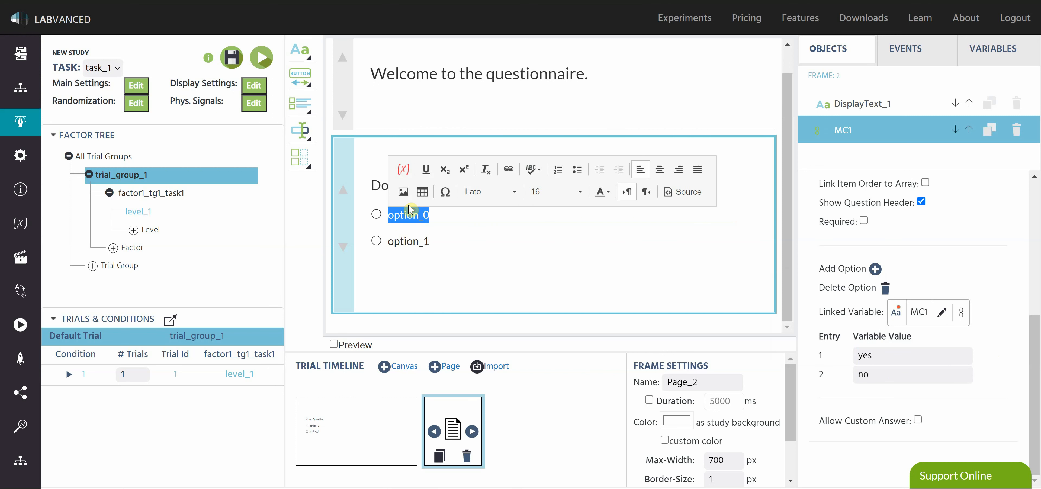
text(Yes)
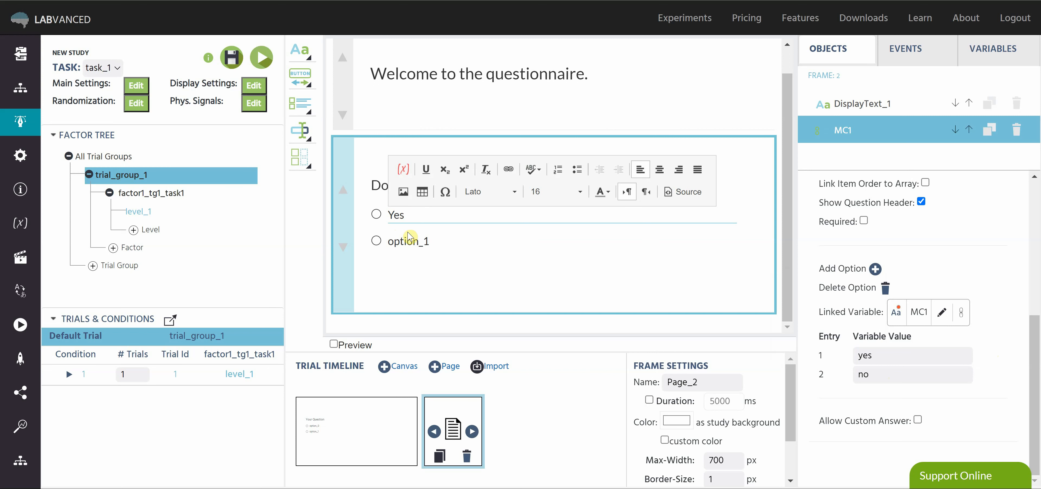
- Change the displayed label of the second MC1 answer option to "No"
click(409, 243)
double_click(409, 243)
text(No)
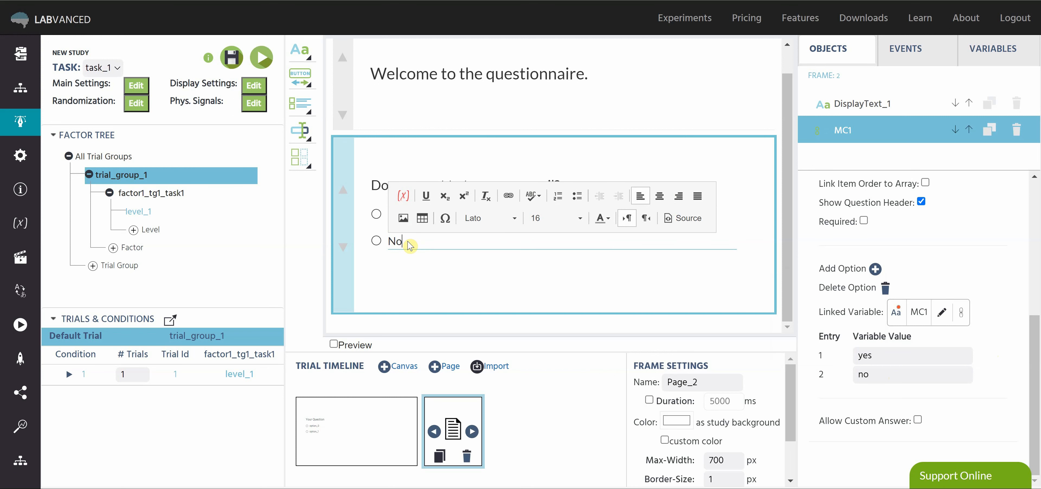
click(512, 287)
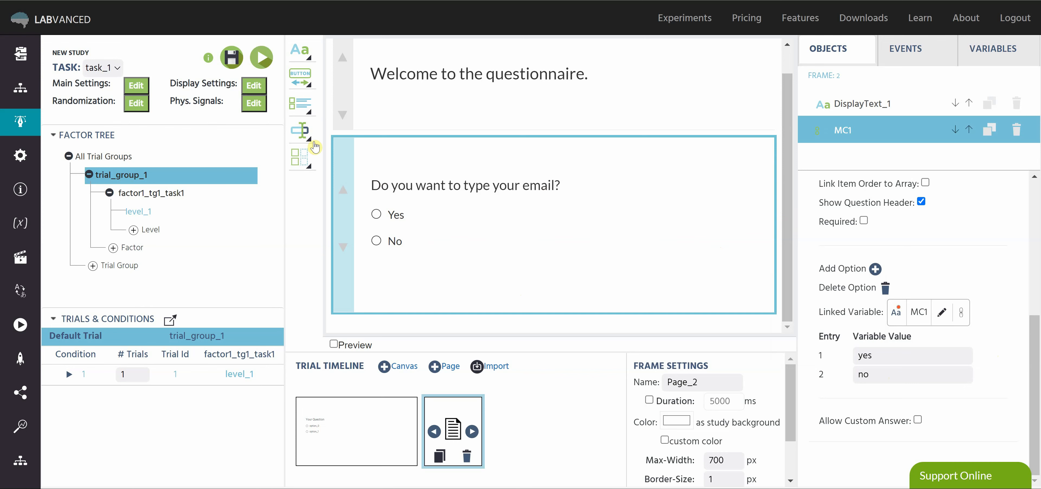
- Add an input field to the page with a variable named "email"
click(304, 137)
click(406, 141)
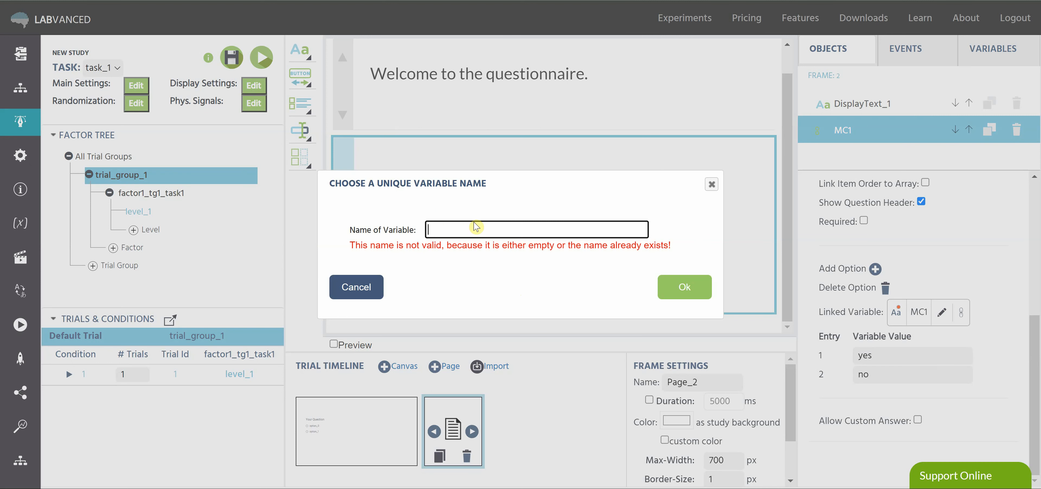
text(email)
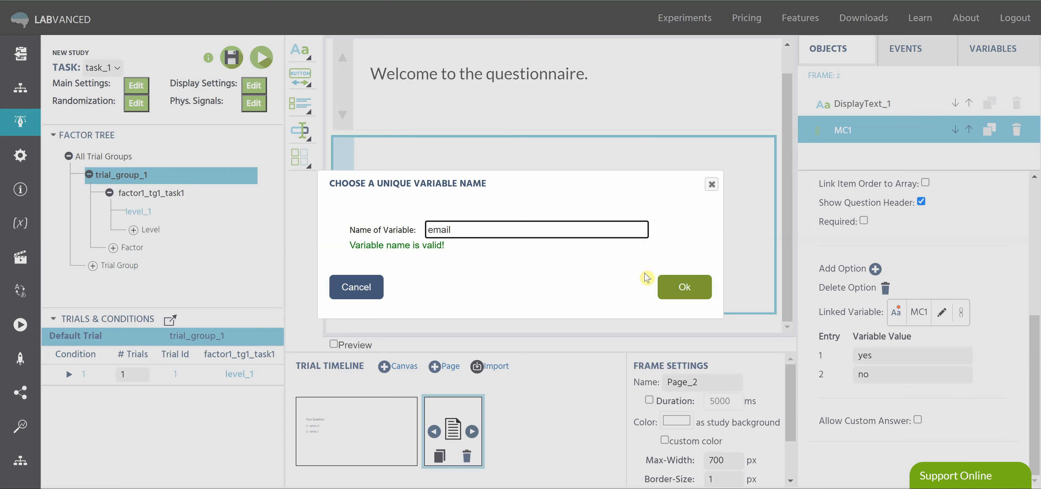
click(683, 287)
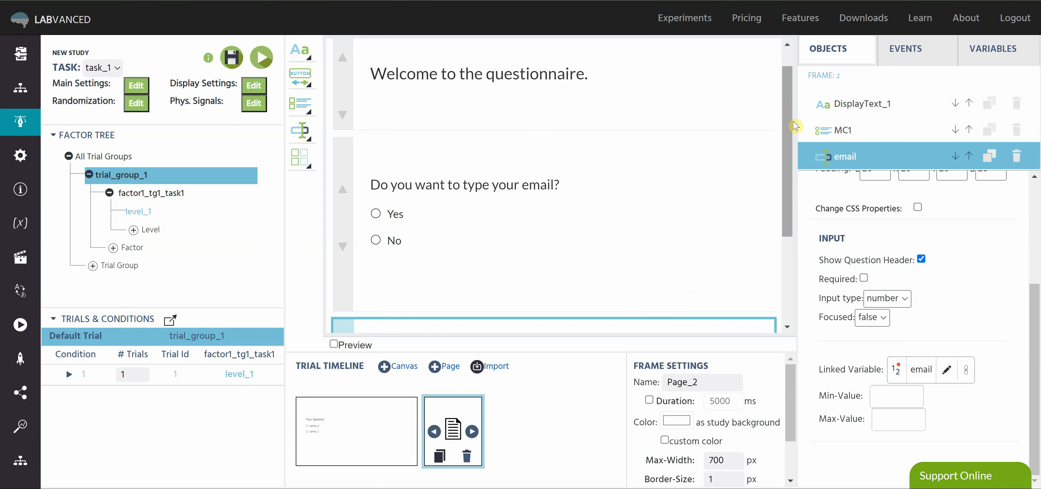
- Replace the email input's question header with "Thanks! Please type your email address."
scroll(779, 214, down, 3)
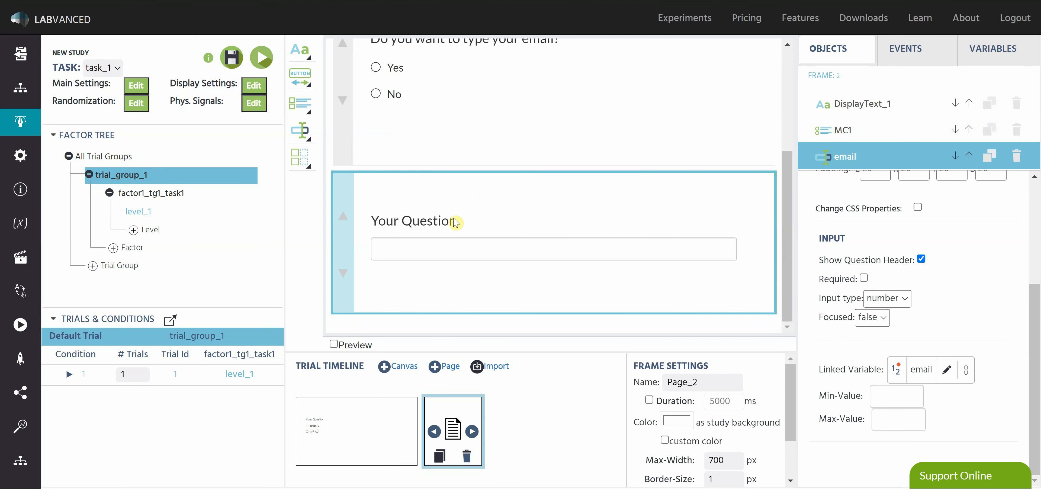
double_click(436, 218)
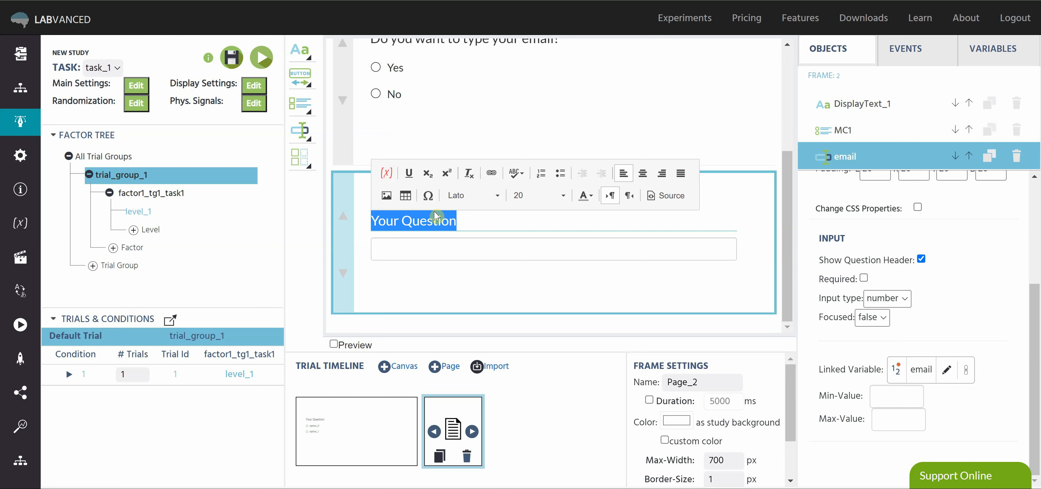
text(Thanks! Please type)
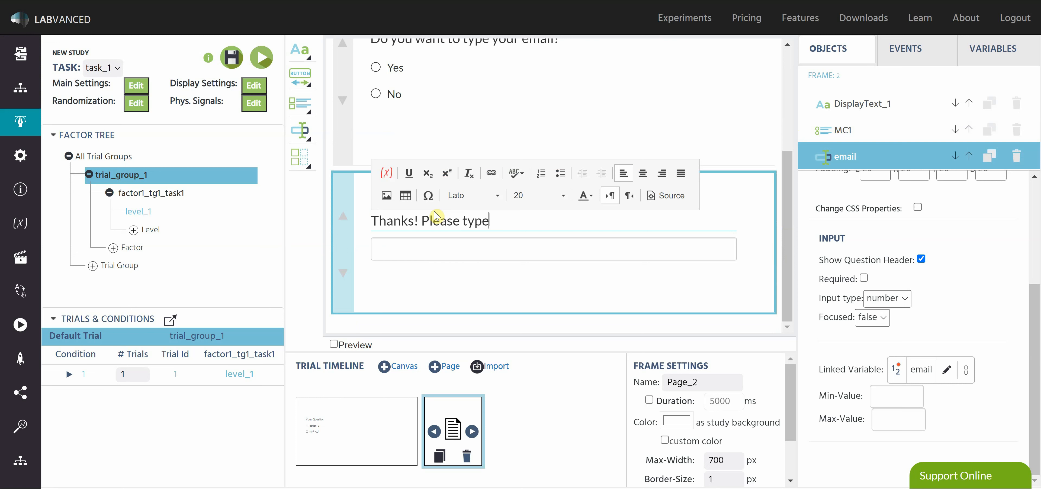
text( your email address.)
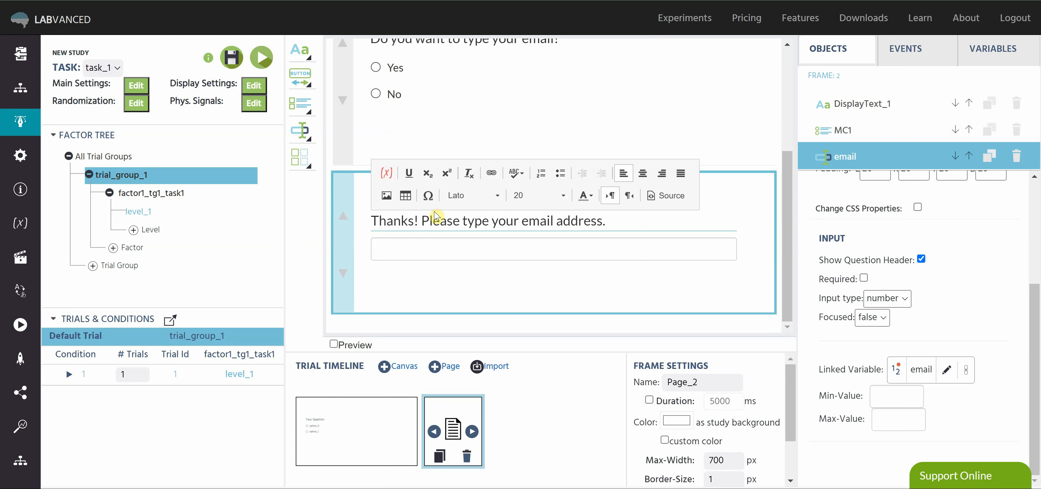
click(748, 221)
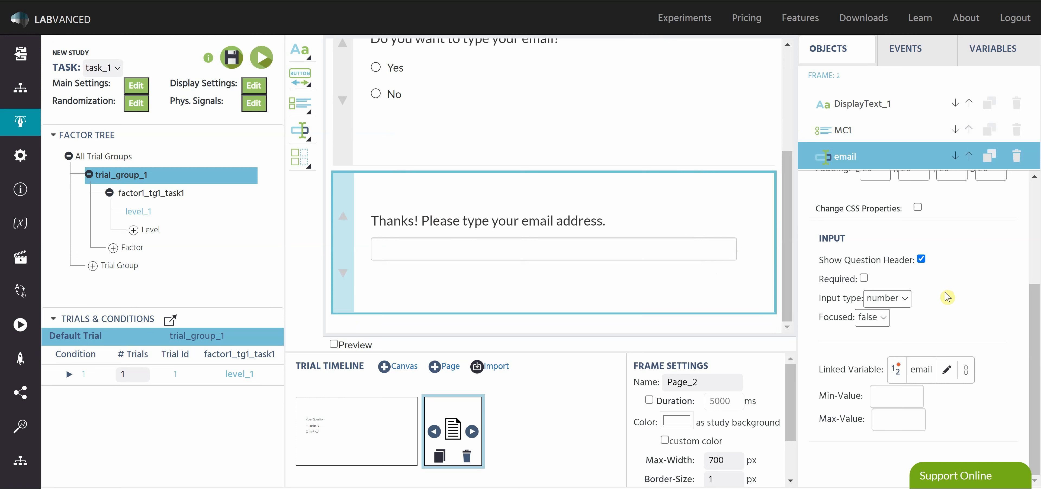
- Set the email field's input type to text and save the study
click(898, 304)
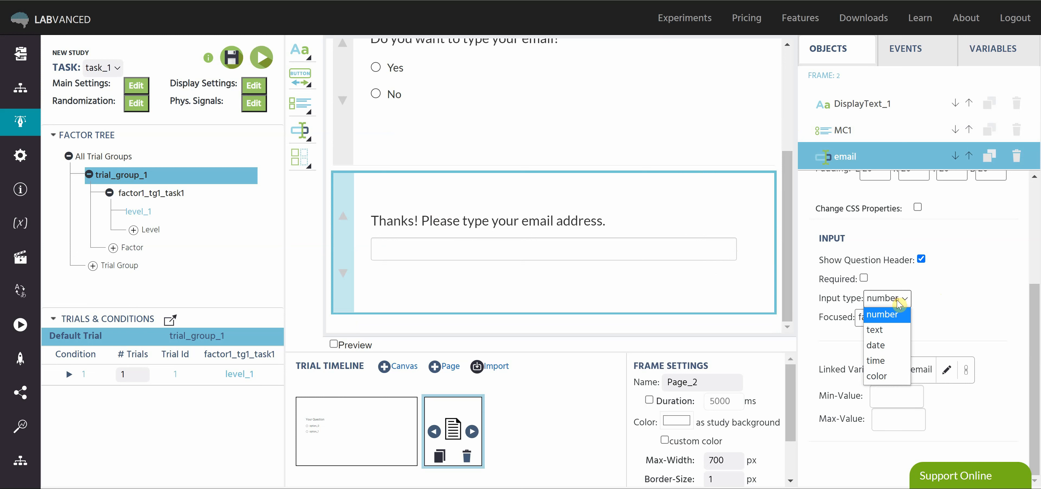
click(897, 327)
click(927, 316)
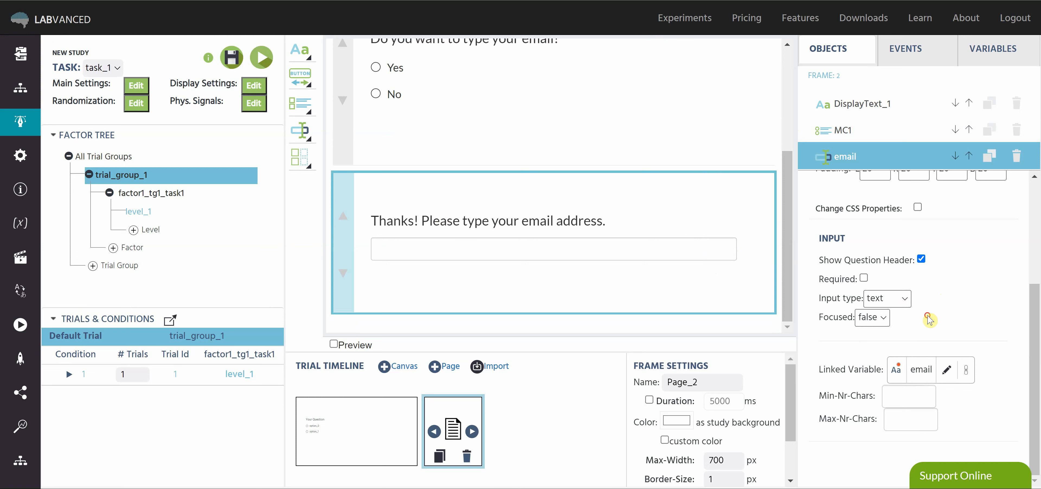
click(232, 66)
- Examine the object properties of the email input and the MC1 question, and how the questions are laid out on the page
scroll(989, 293, up, 5)
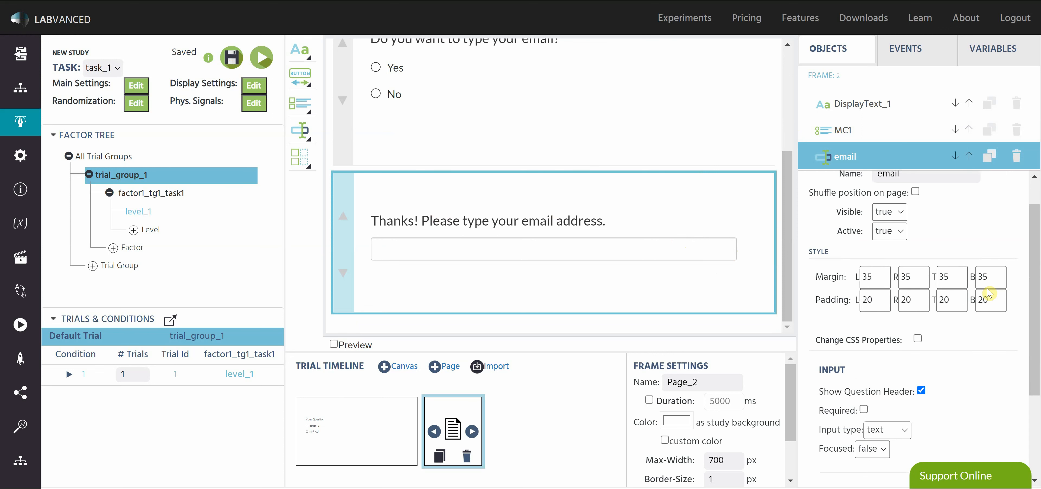
scroll(963, 395, down, 4)
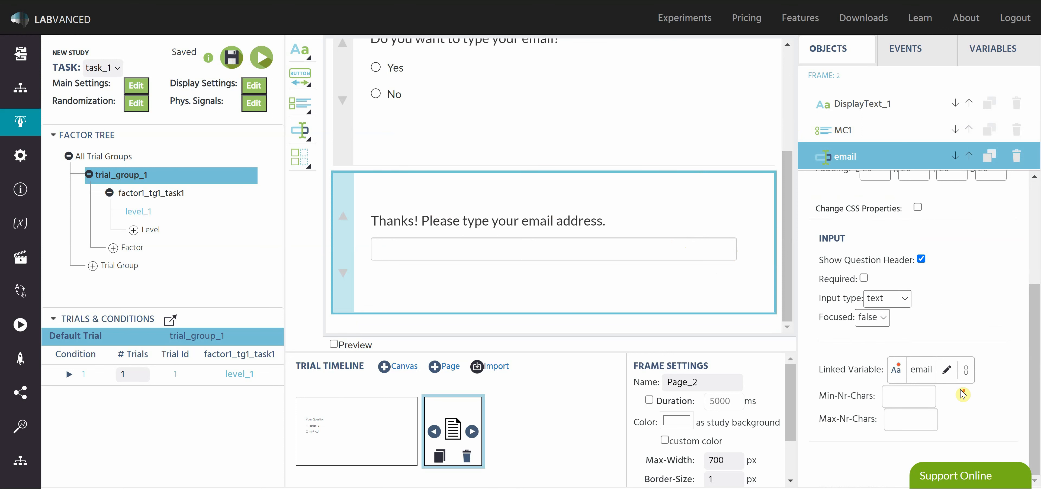
scroll(962, 290, up, 4)
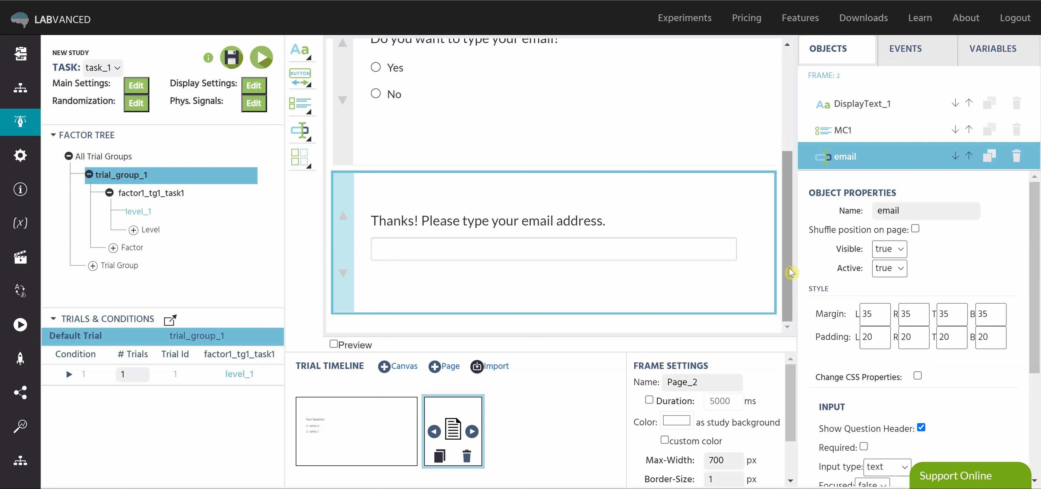
drag(788, 268, 787, 208)
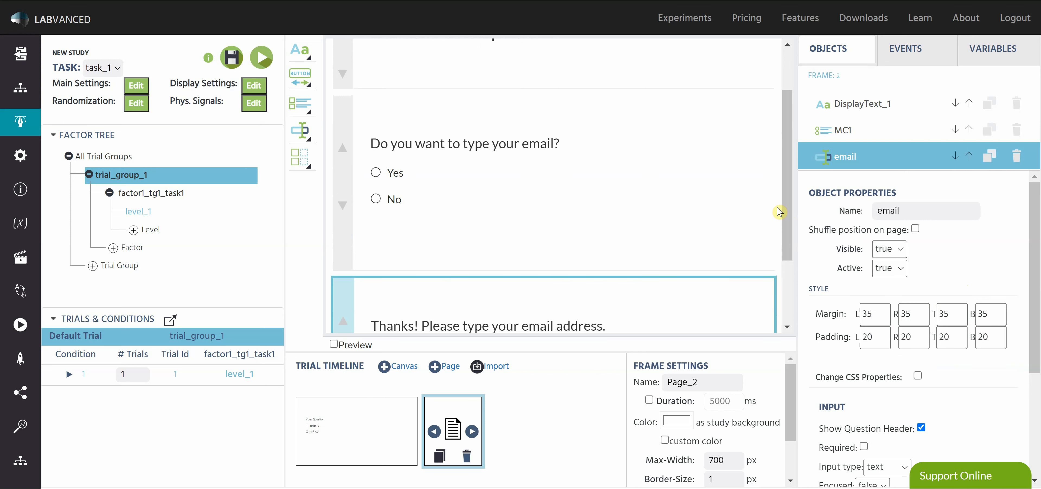
click(701, 191)
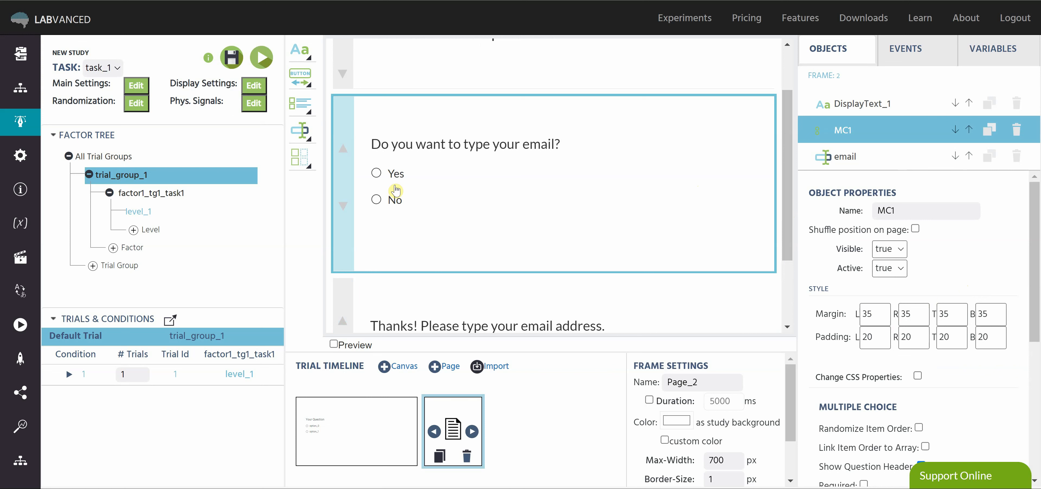
click(678, 310)
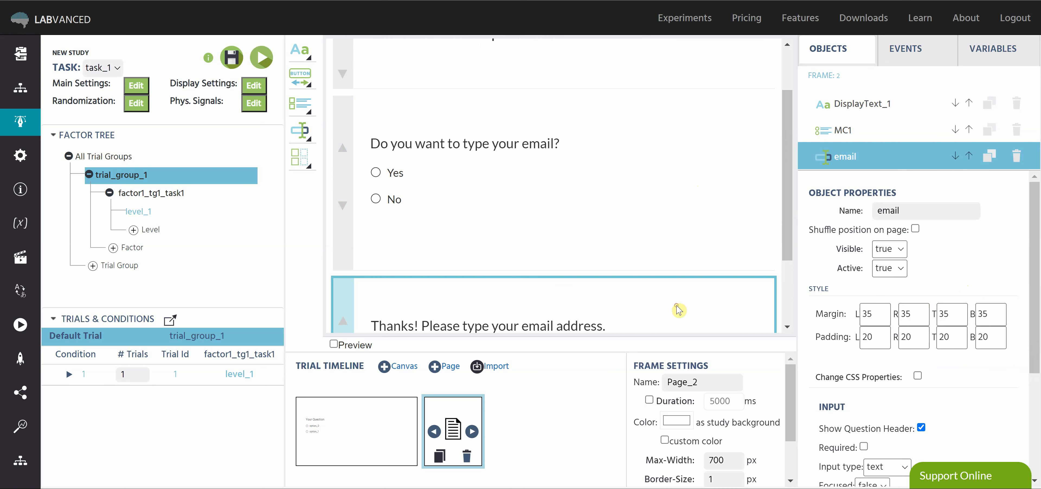
drag(787, 189, 767, 181)
scroll(462, 173, up, 1)
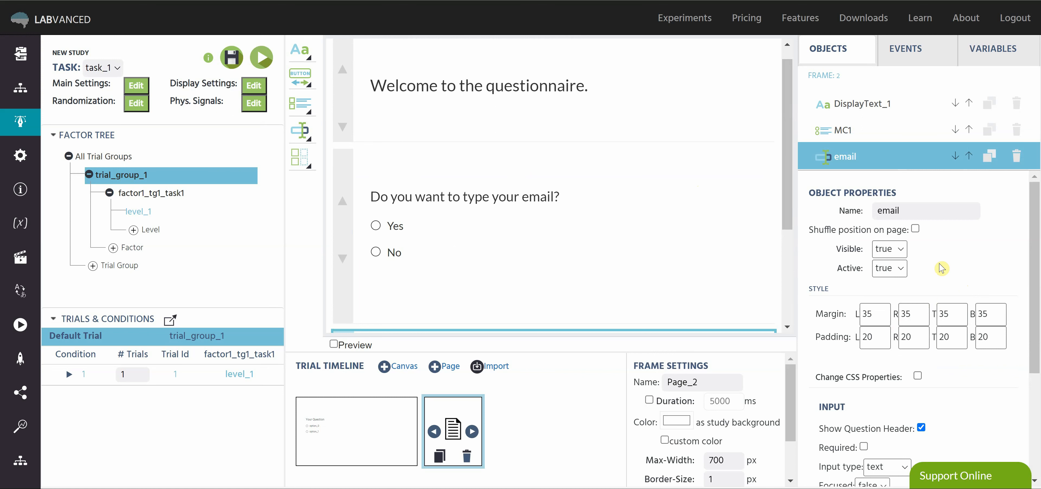
drag(788, 108, 784, 283)
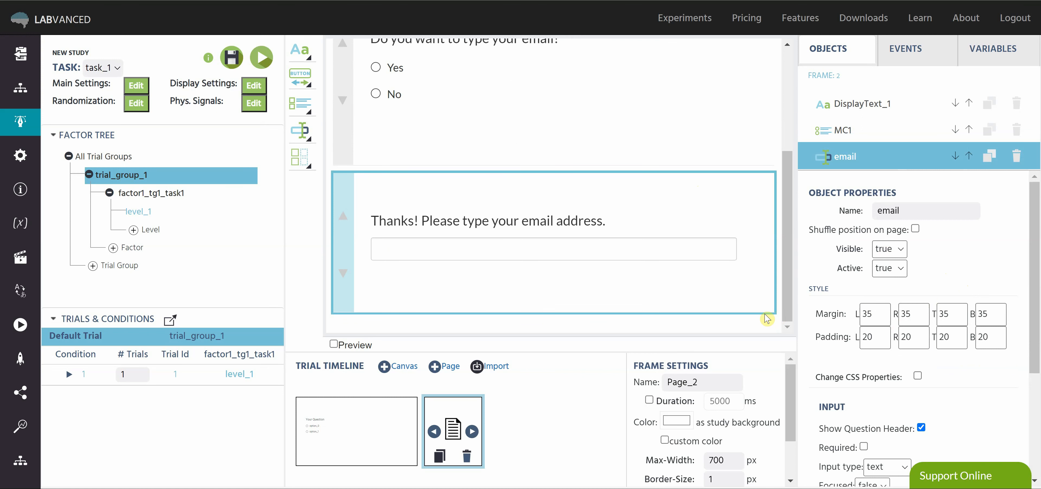
- Set the email input's Visible property to false and save the study
click(888, 255)
click(885, 265)
click(232, 57)
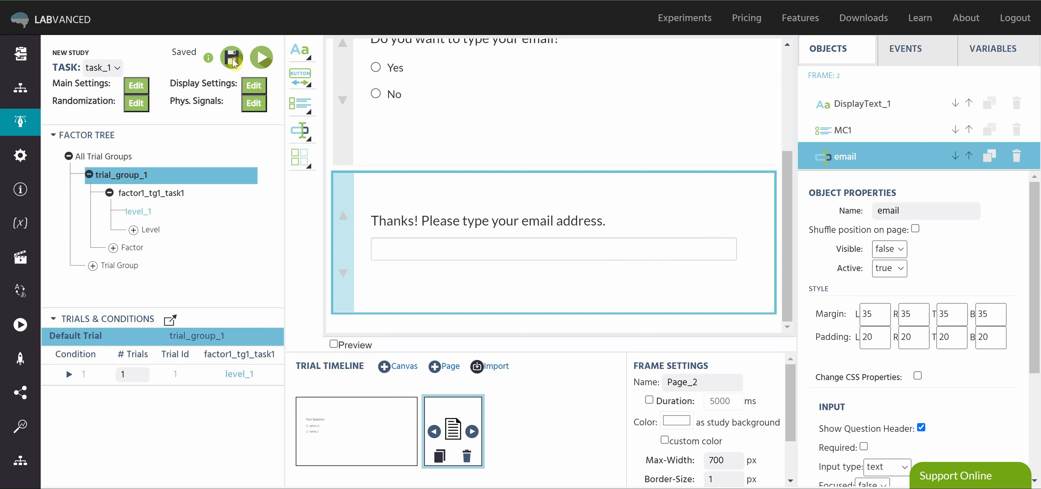
- Create an event for this frame only, named "show email", and proceed to its trigger settings
click(909, 48)
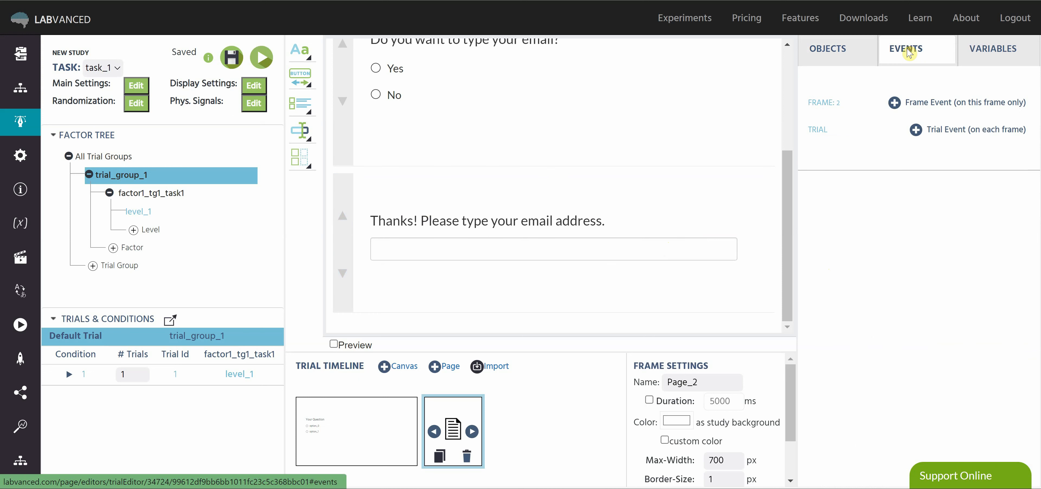
click(894, 102)
text(show email)
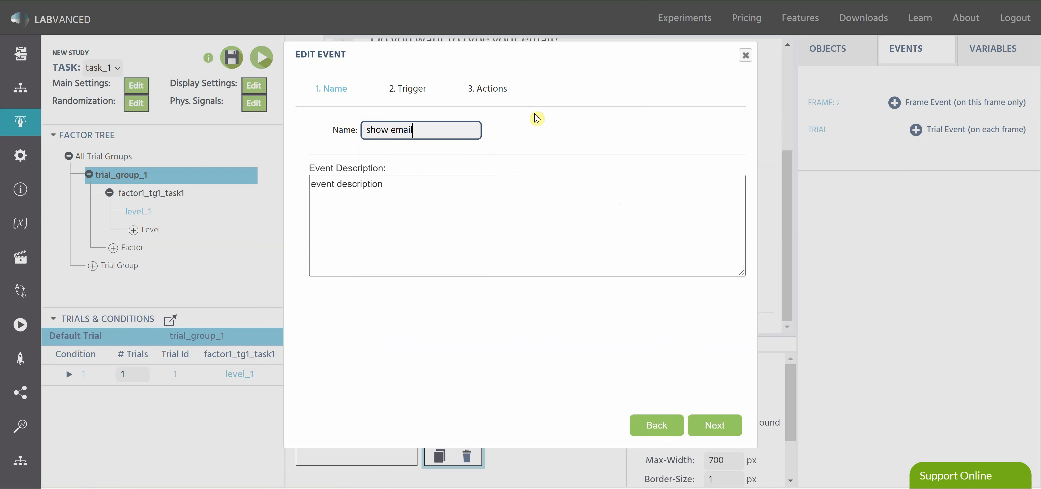
click(711, 426)
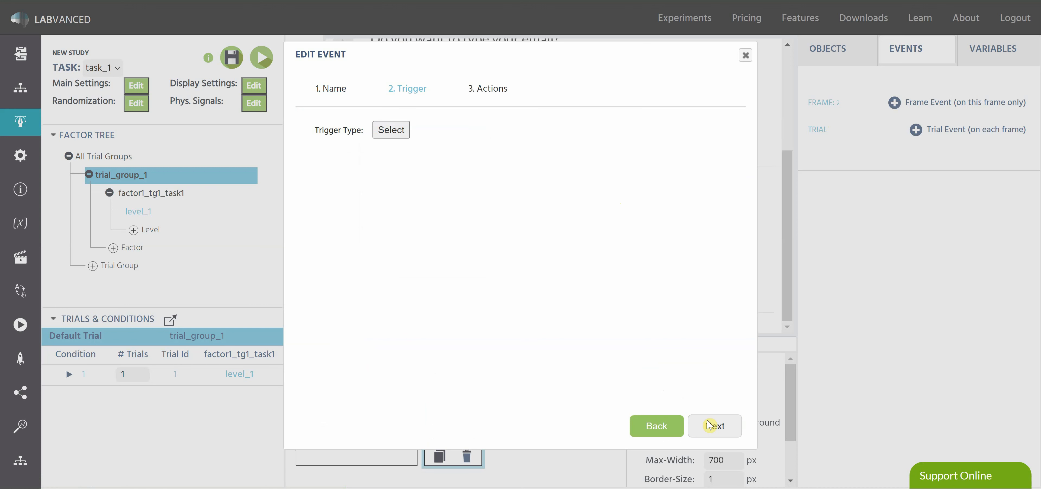
- Trigger the event on a Variable Value Changed for MC1 and proceed to its actions
click(396, 129)
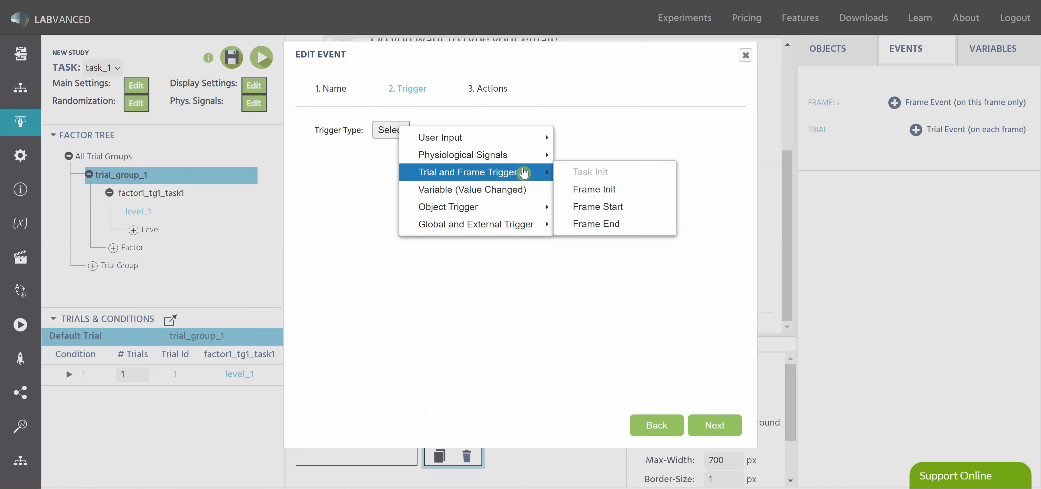
click(521, 193)
click(379, 175)
click(580, 300)
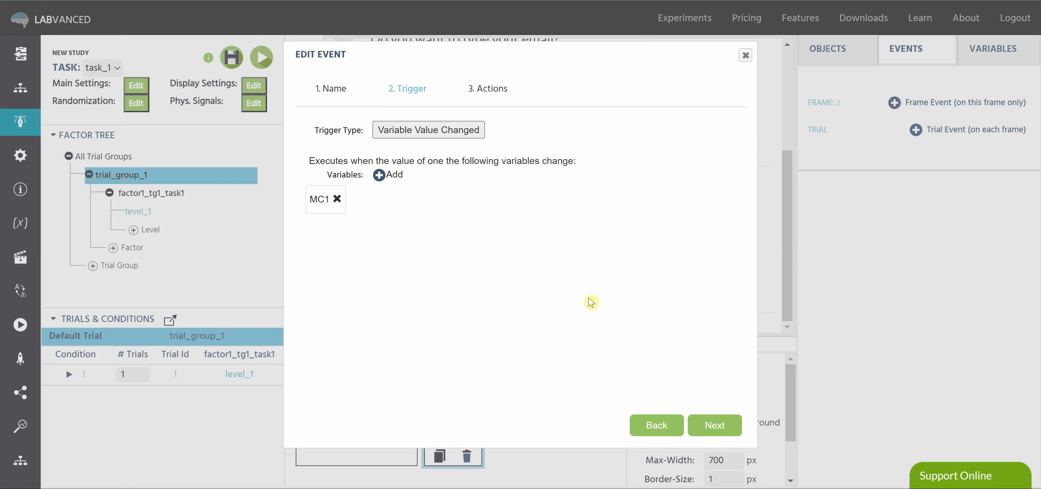
click(714, 426)
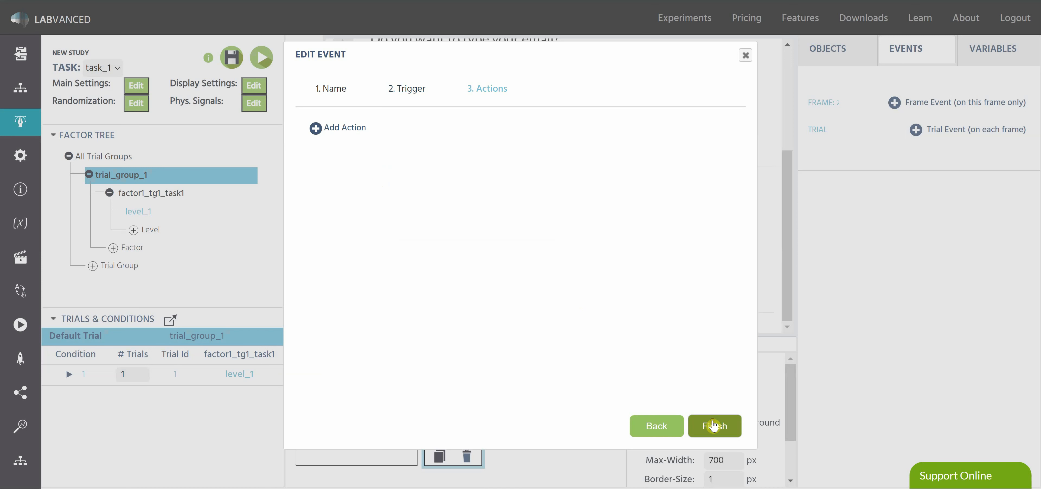
- Add a Requirement Actions (If...Then) control action to the event
click(355, 129)
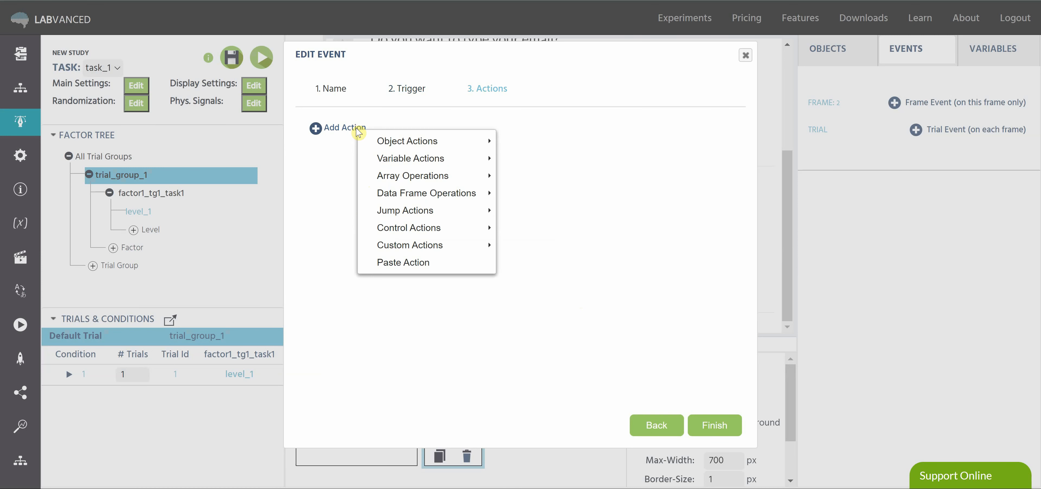
mouse_move(462, 234)
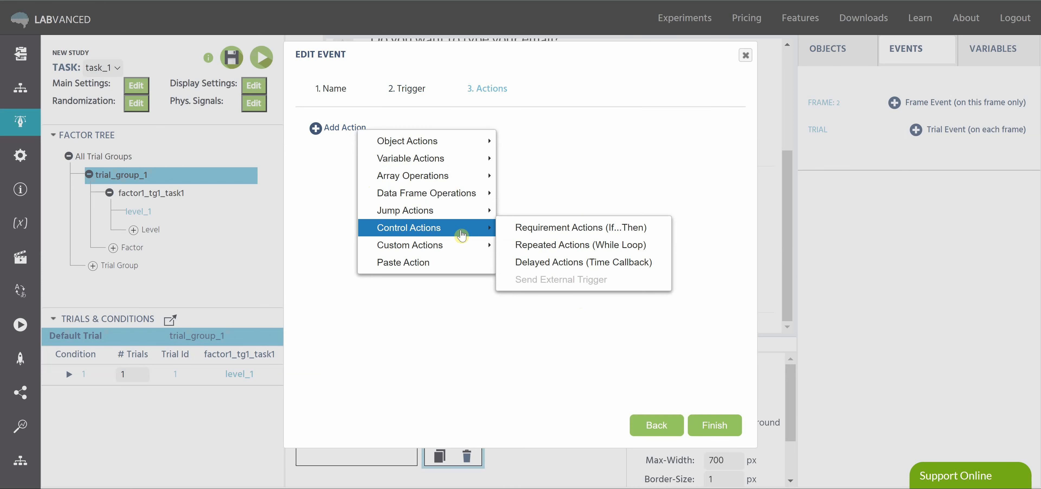
click(525, 230)
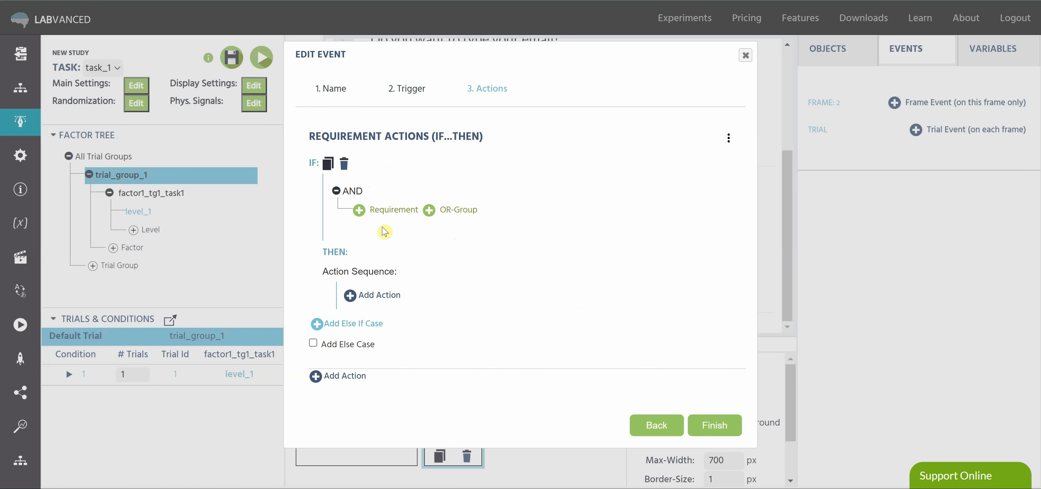
- Add a requirement to the If condition and set its first operand to the local variable MC1
click(359, 210)
click(362, 217)
mouse_move(476, 251)
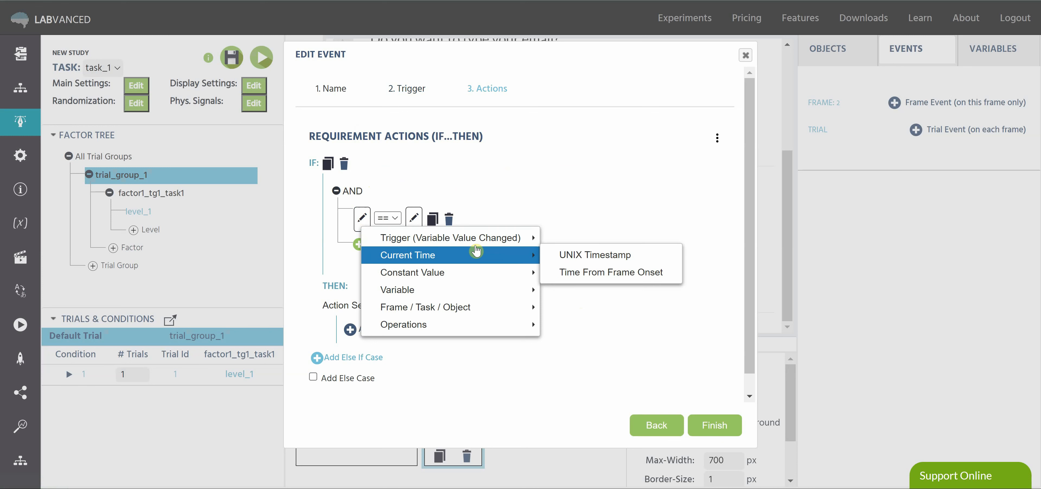
mouse_move(500, 290)
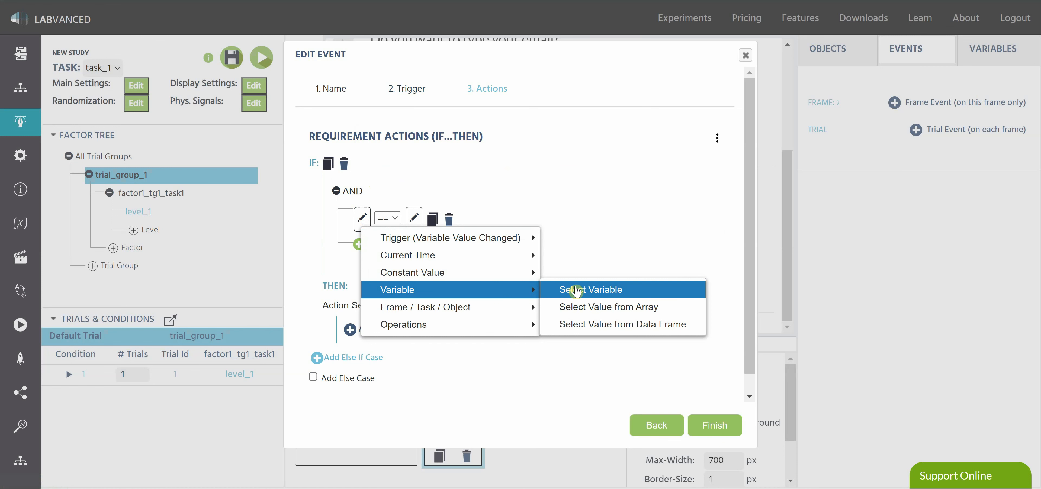
mouse_move(515, 242)
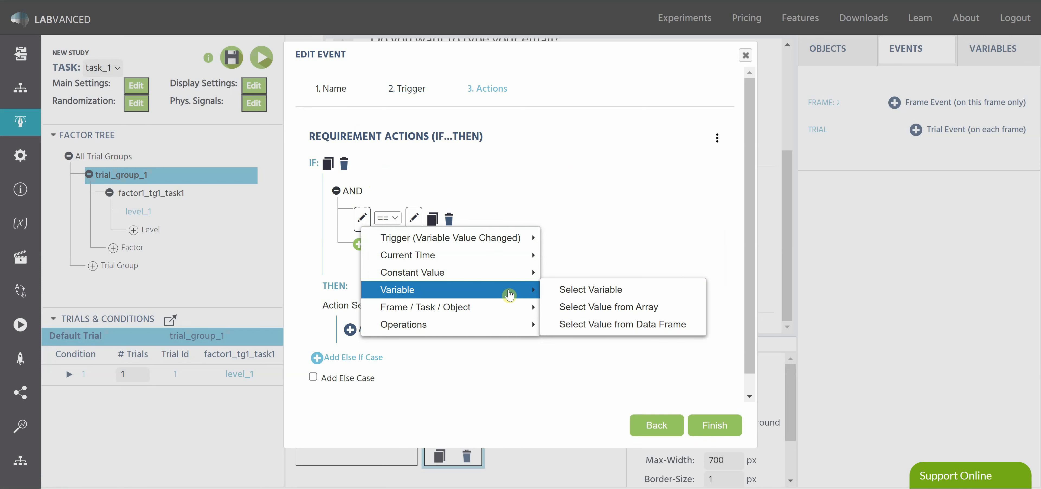
click(588, 293)
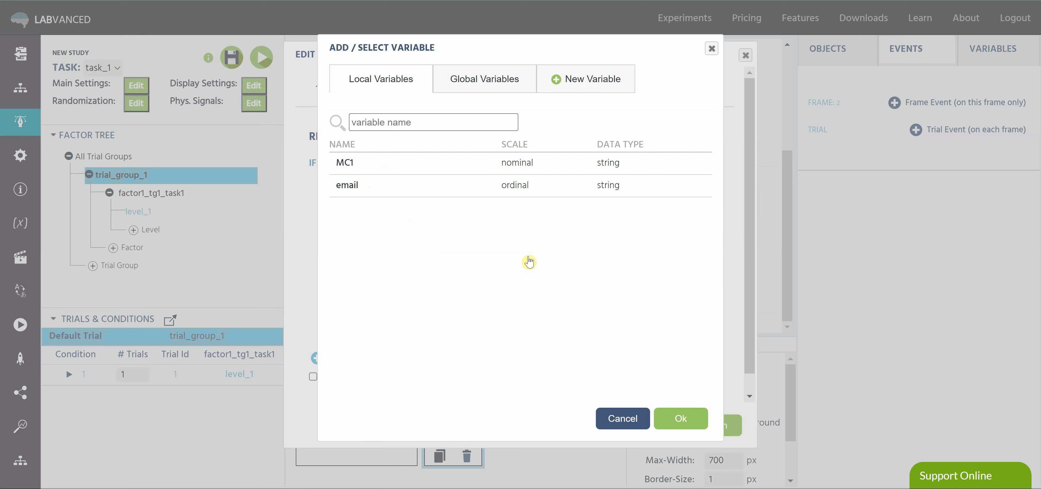
click(462, 162)
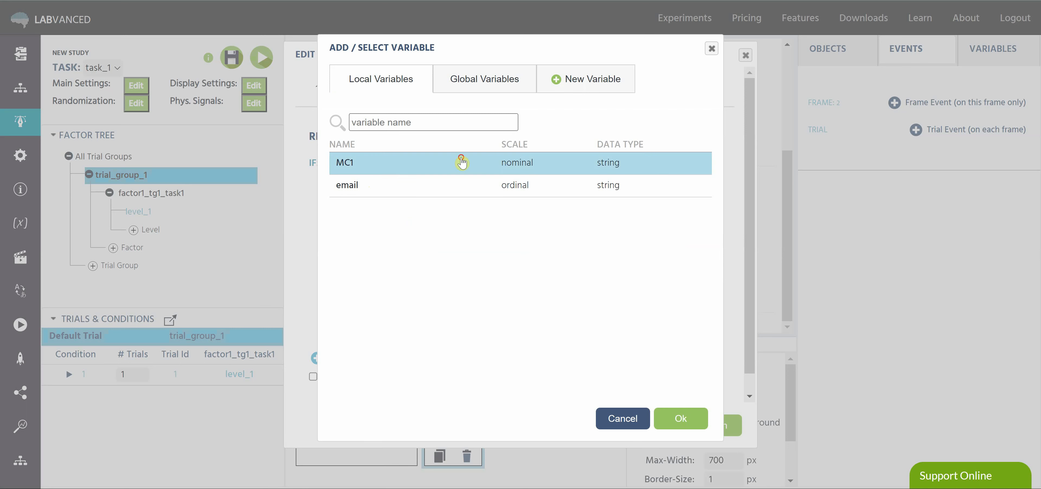
click(680, 420)
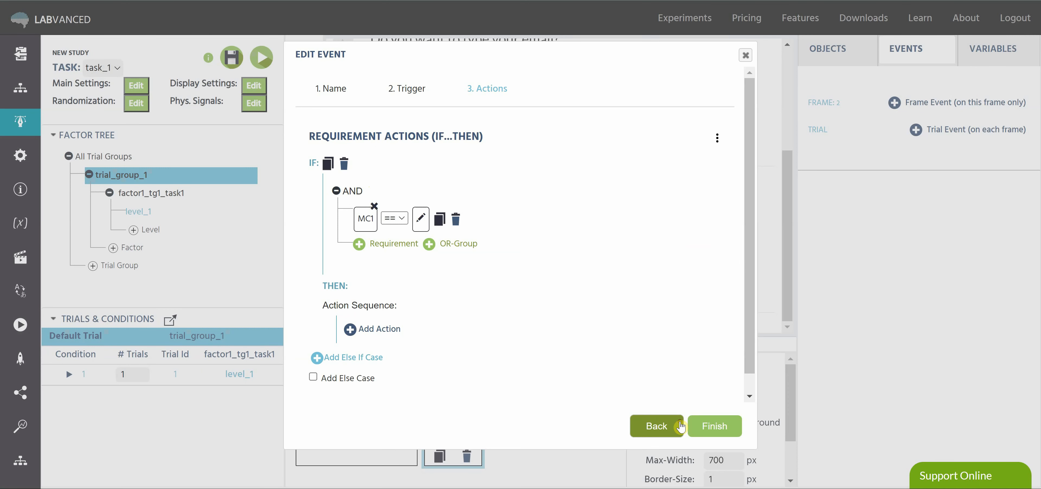
- Set the requirement's comparison value to the constant string "yes"
click(421, 219)
mouse_move(570, 270)
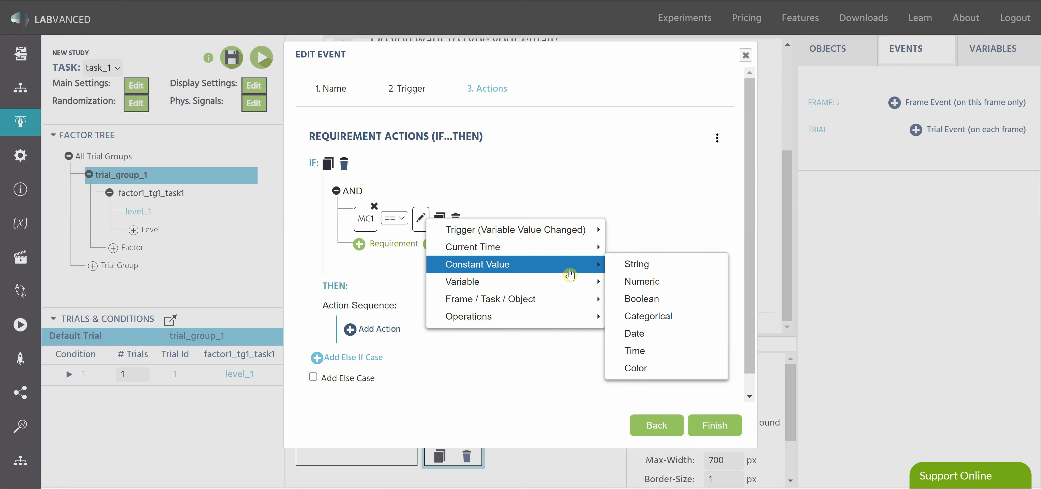
click(639, 271)
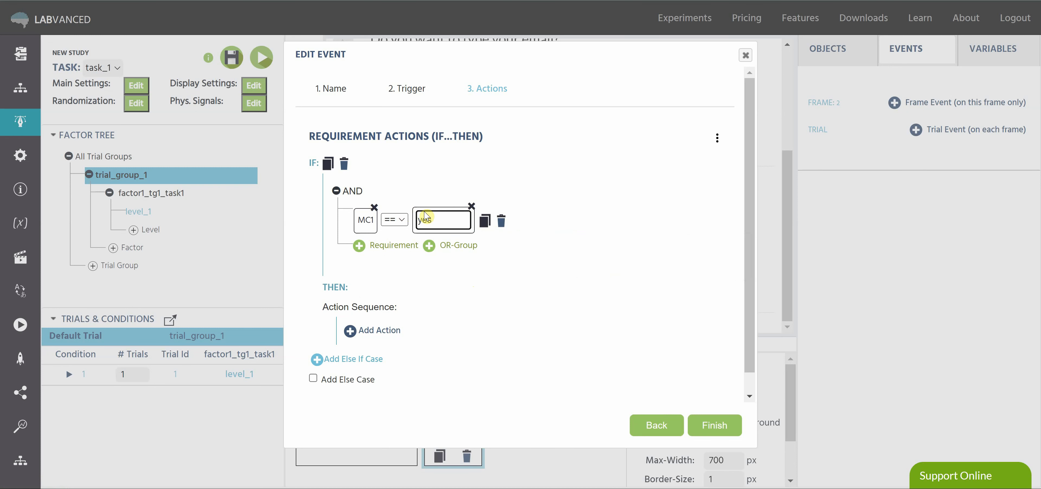
click(545, 255)
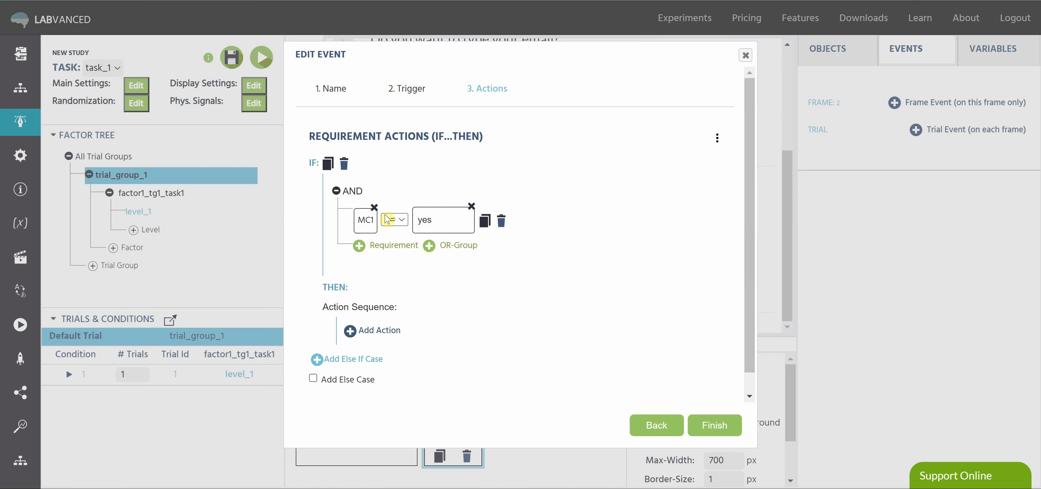
- Add a Set Object Property action to the Then sequence, targeting the Visibility of the email object
scroll(565, 272, down, 1)
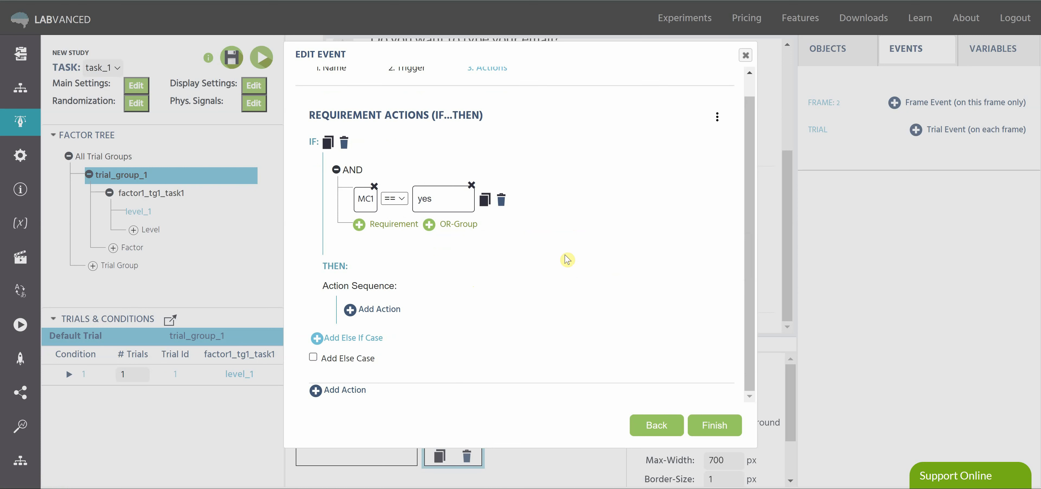
click(383, 314)
mouse_move(465, 325)
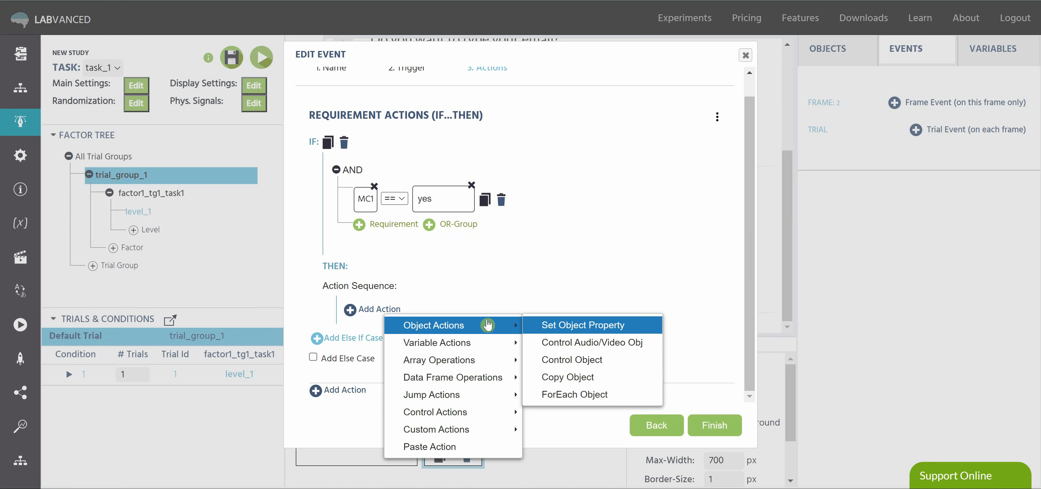
click(547, 324)
scroll(437, 335, down, 4)
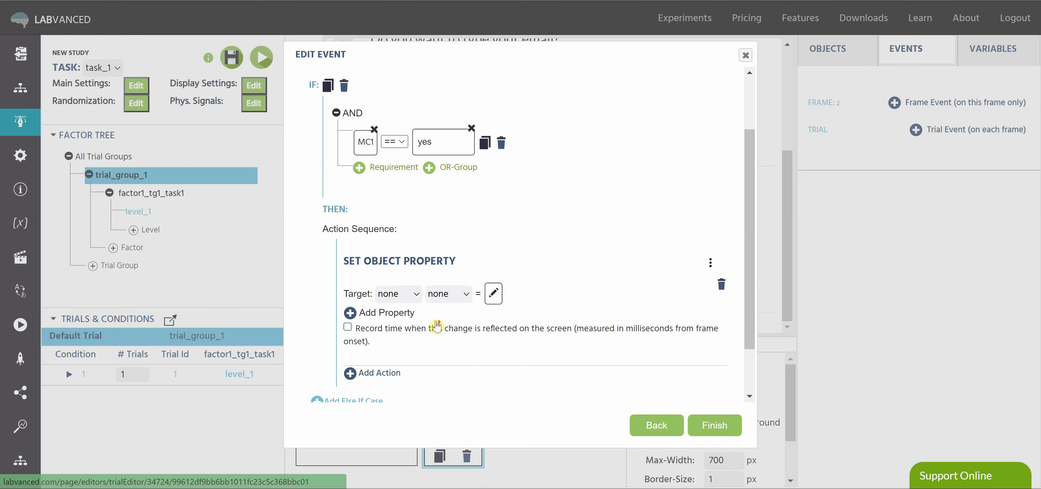
click(412, 246)
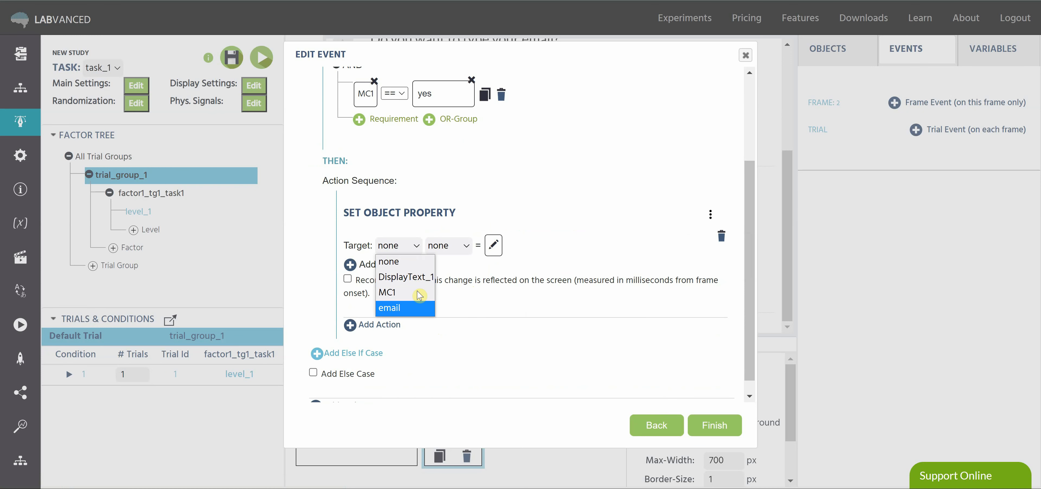
click(417, 308)
click(450, 252)
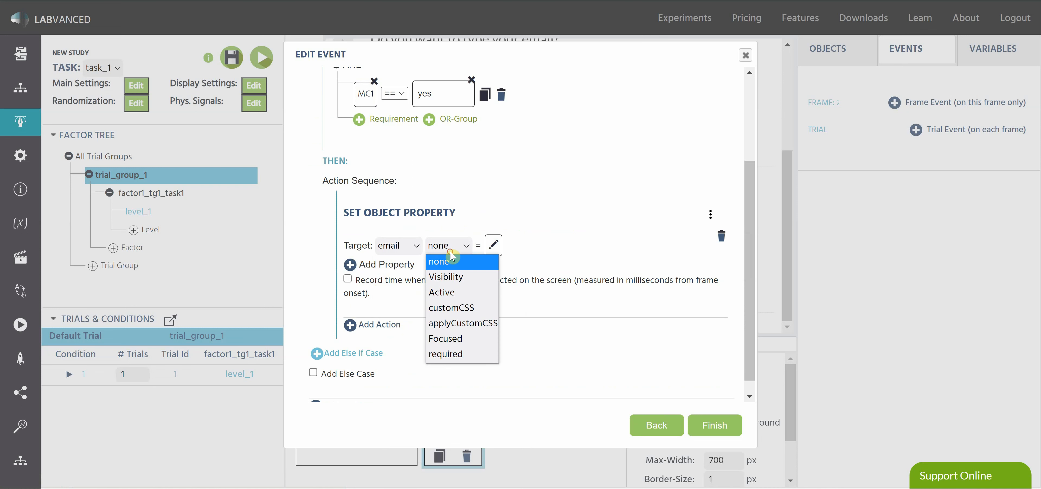
click(463, 276)
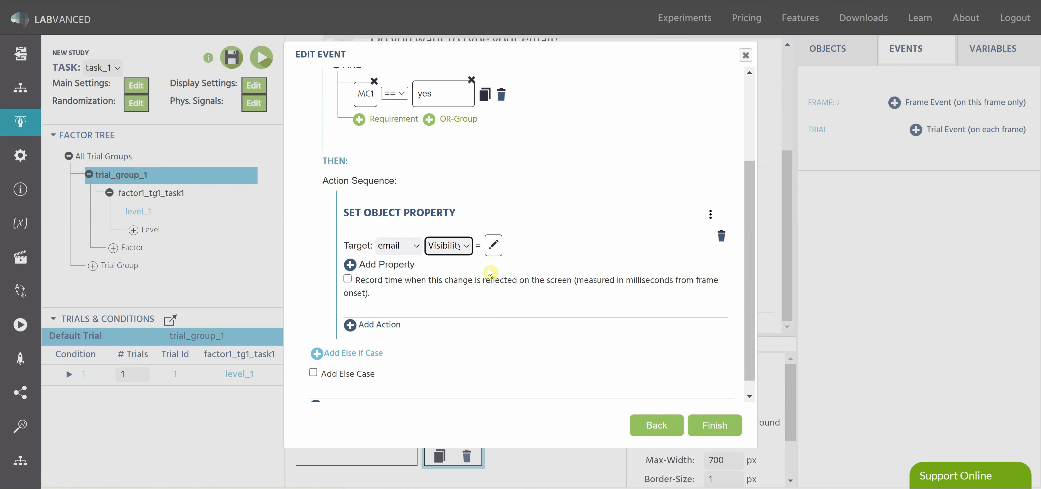
- Set the email object's Visibility in the action to the constant Boolean value True
click(493, 248)
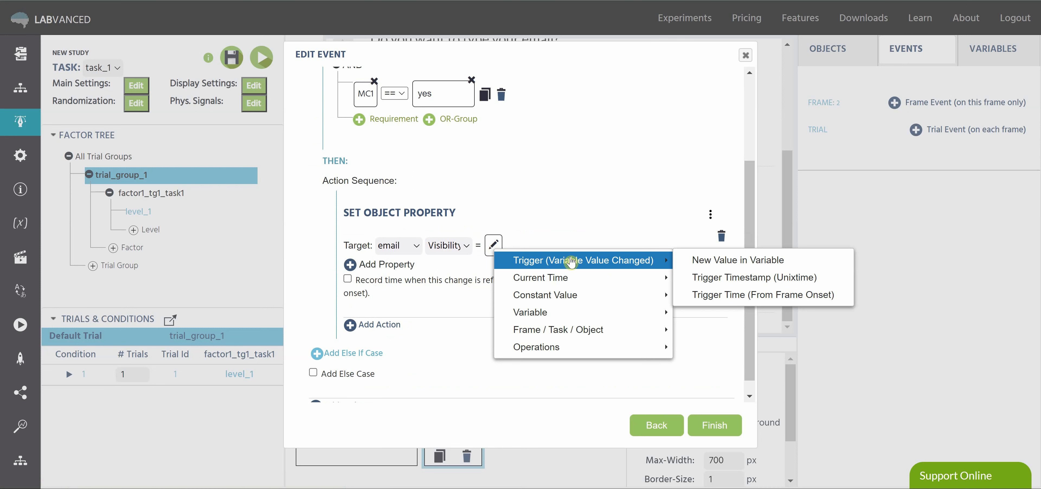
mouse_move(620, 298)
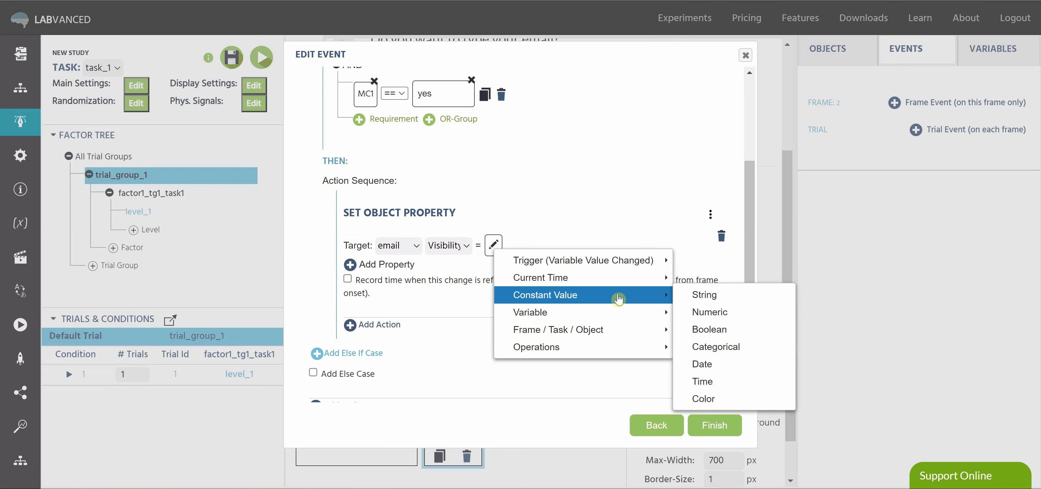
click(718, 339)
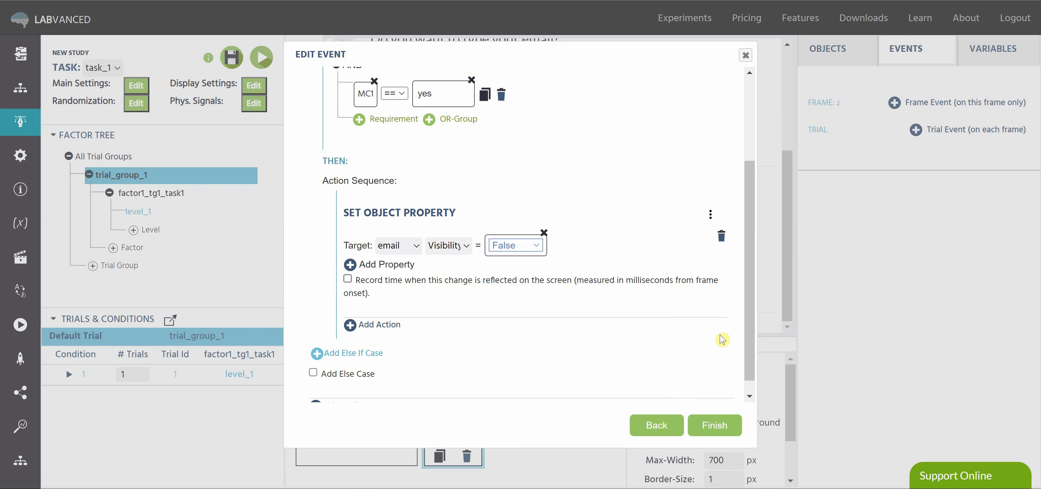
click(536, 246)
click(526, 257)
scroll(569, 247, down, 1)
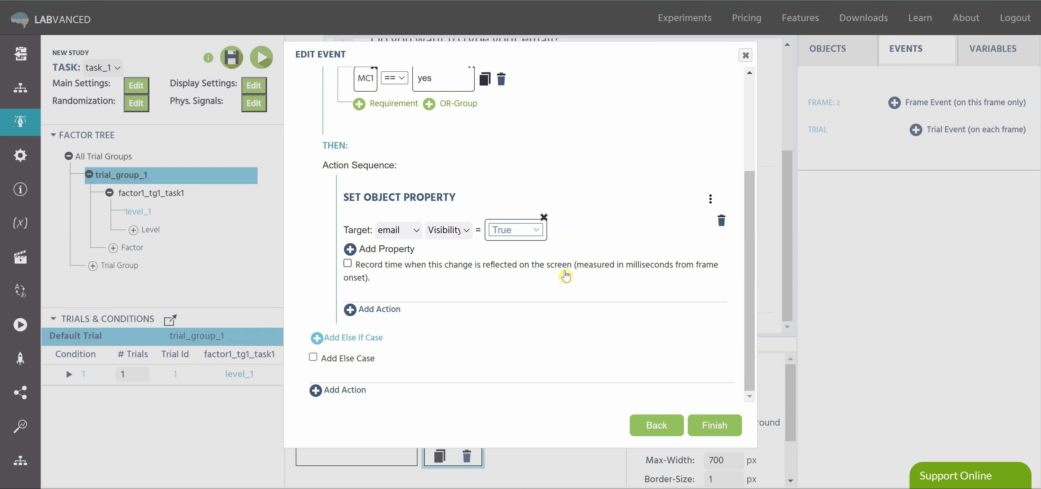
- Review the event's condition and action, finish the event, and save the study
scroll(565, 276, up, 5)
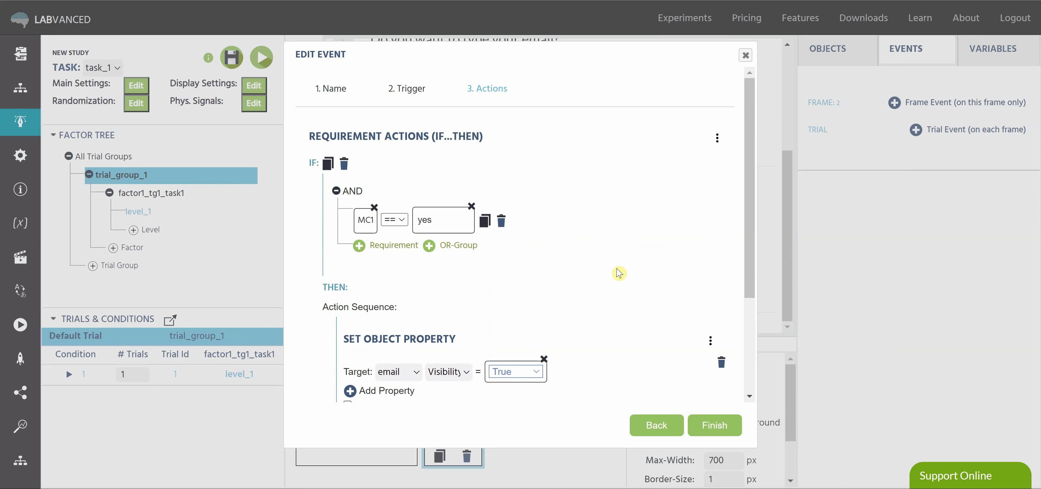
scroll(618, 269, down, 4)
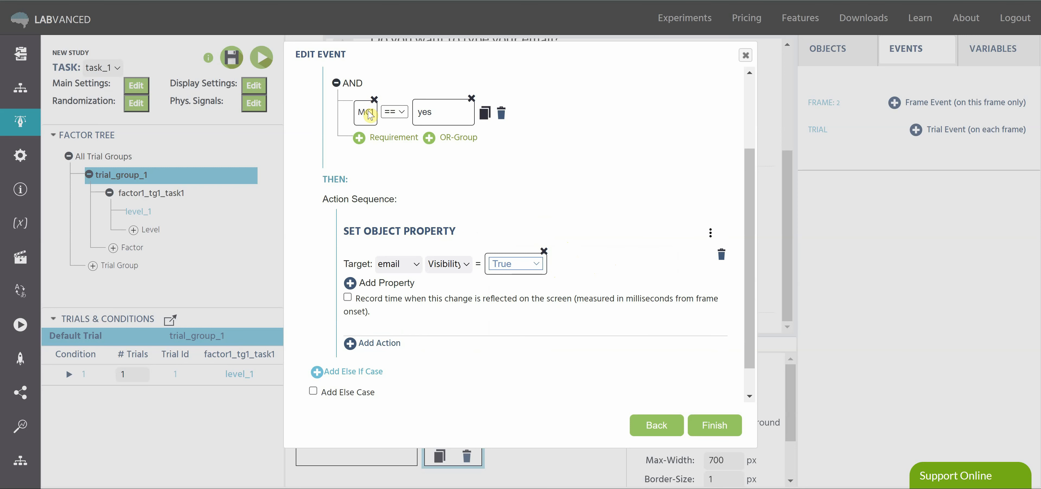
scroll(509, 174, down, 1)
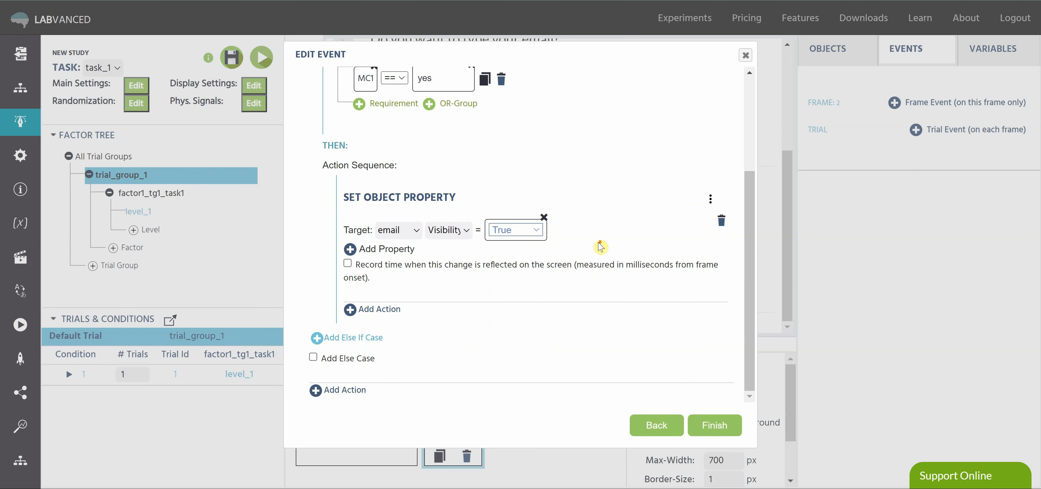
click(712, 426)
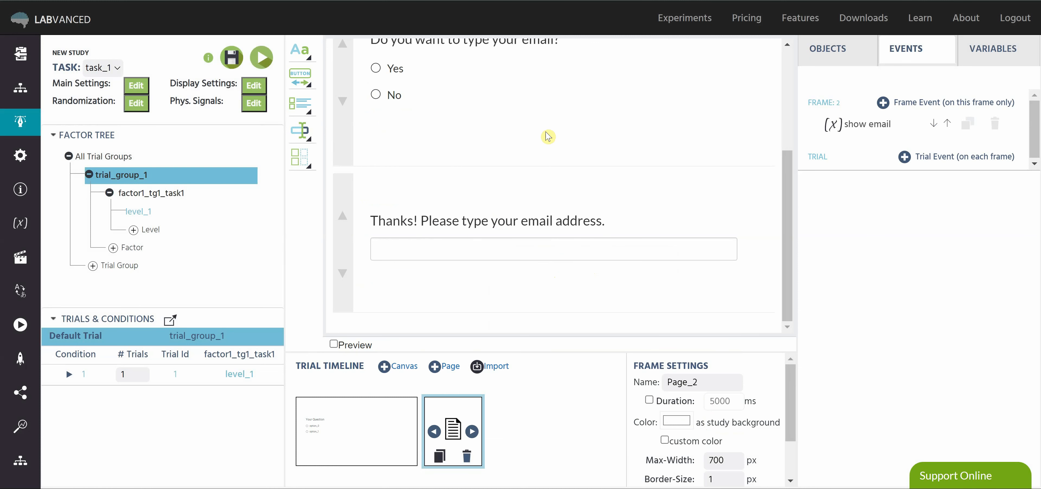
click(235, 64)
- Select the "Do you want to type your email?" question and examine its Multiple Choice properties
scroll(585, 194, up, 5)
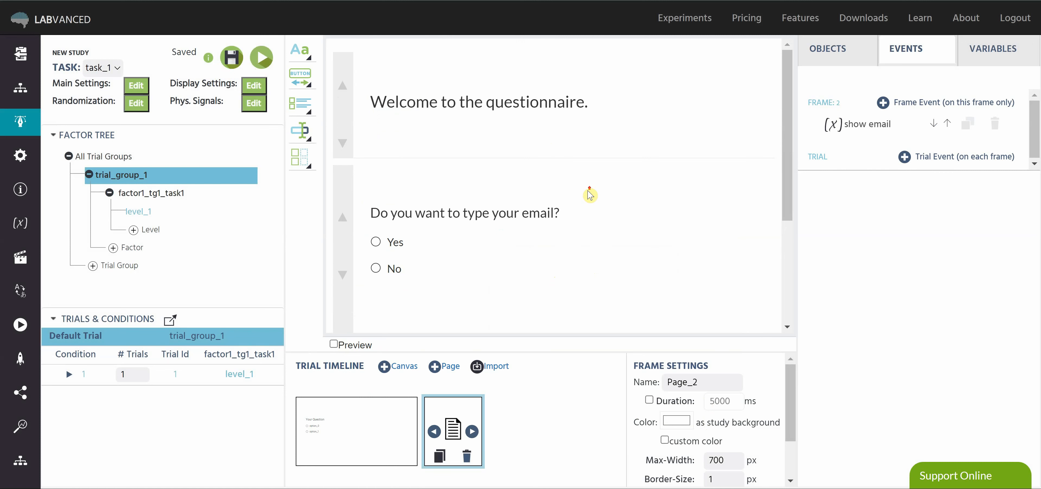
click(623, 214)
scroll(953, 272, down, 3)
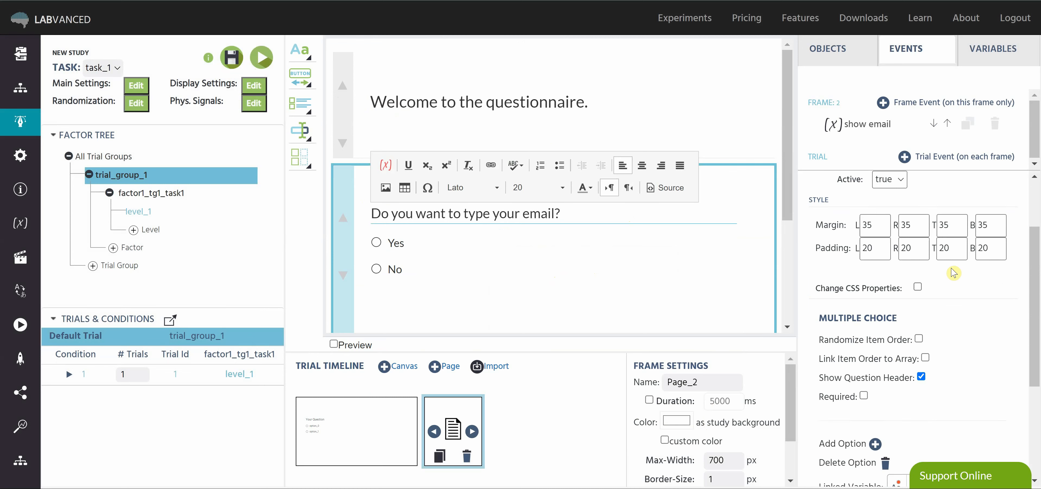